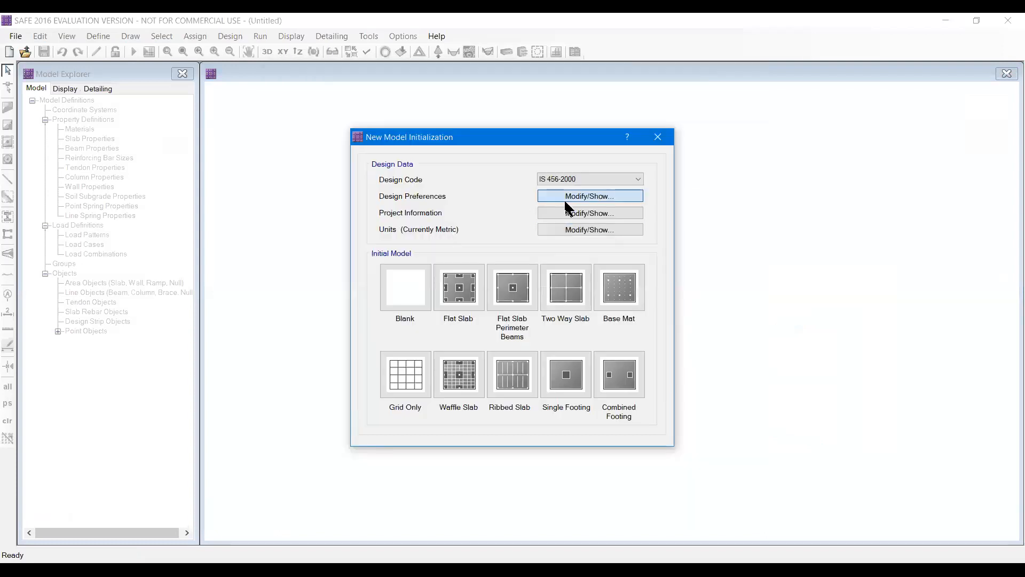
In the design preferences, set the slabs' top and bottom clear cover to 50 mm and the preferred bar size to 20.
{"action": "left_click", "coordinate": [565, 199]}
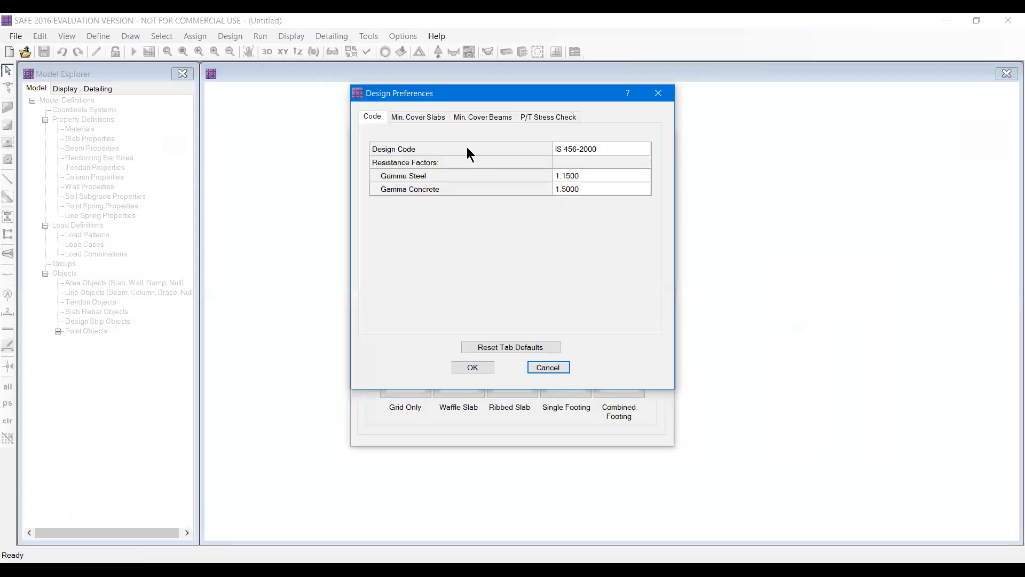
{"action": "left_click", "coordinate": [431, 119]}
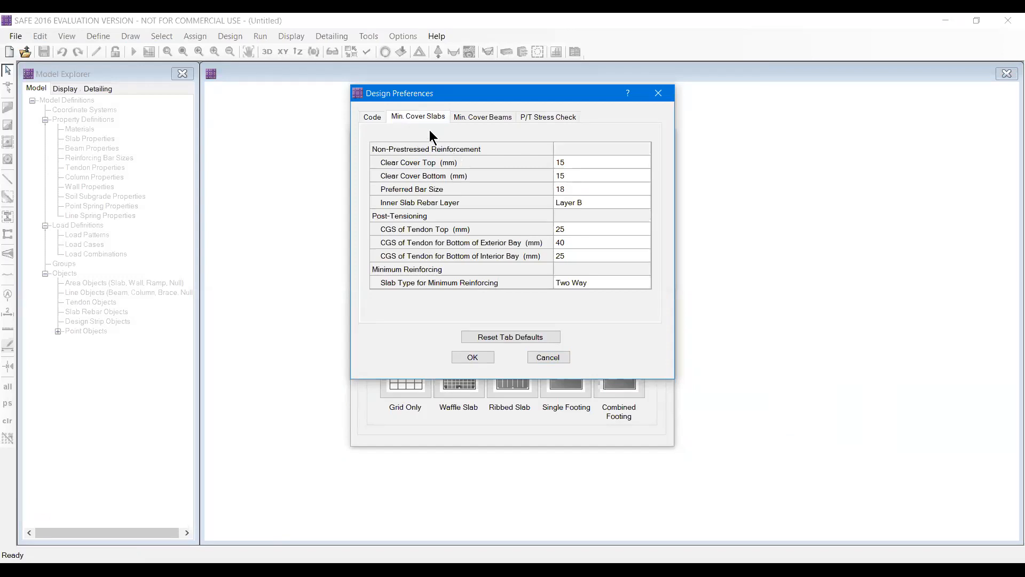
{"action": "left_click", "coordinate": [571, 164]}
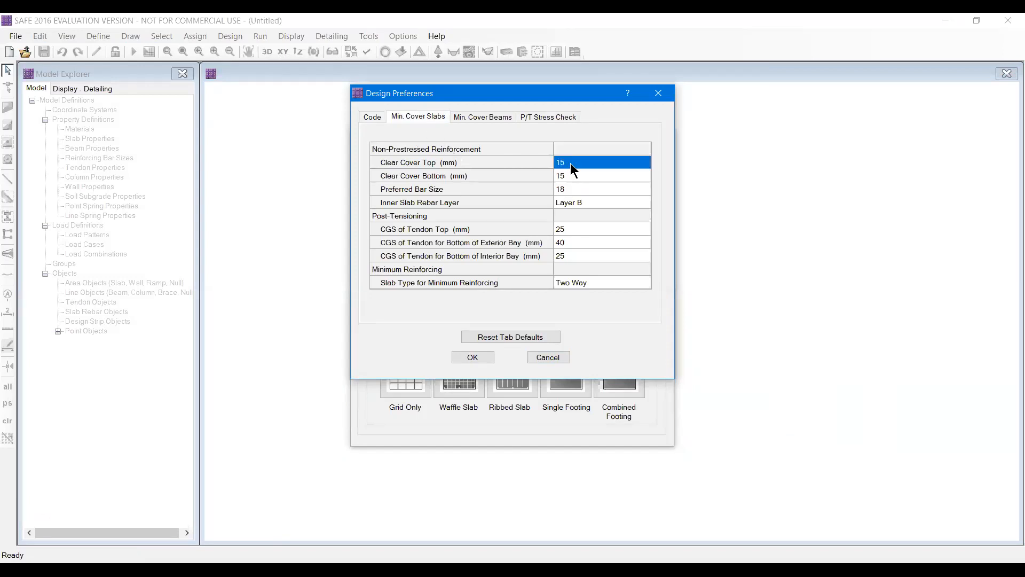
{"action": "type", "text": "50"}
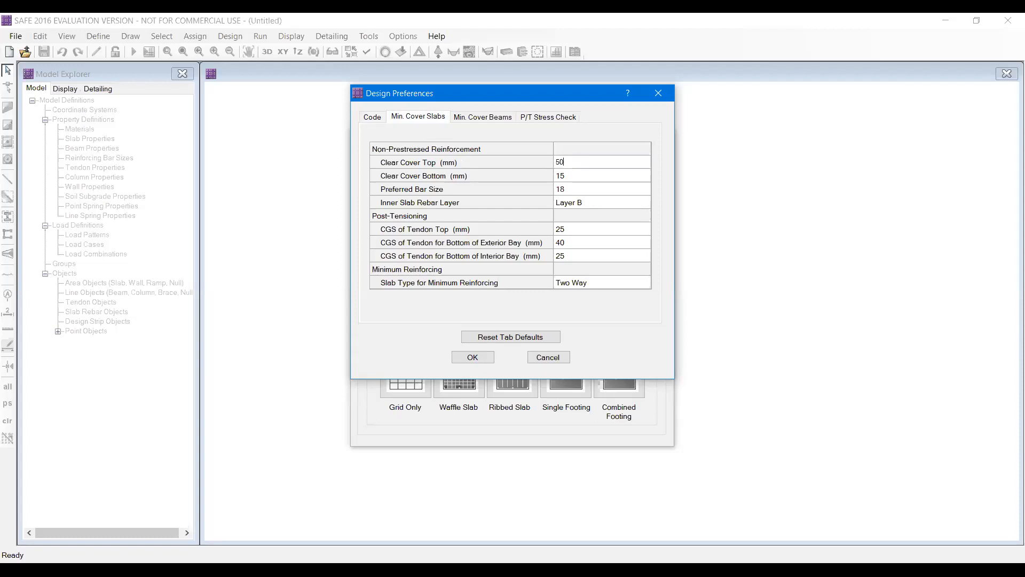
{"action": "left_click", "coordinate": [579, 175]}
{"action": "type", "text": "50"}
{"action": "left_click", "coordinate": [581, 184]}
{"action": "left_click", "coordinate": [582, 184]}
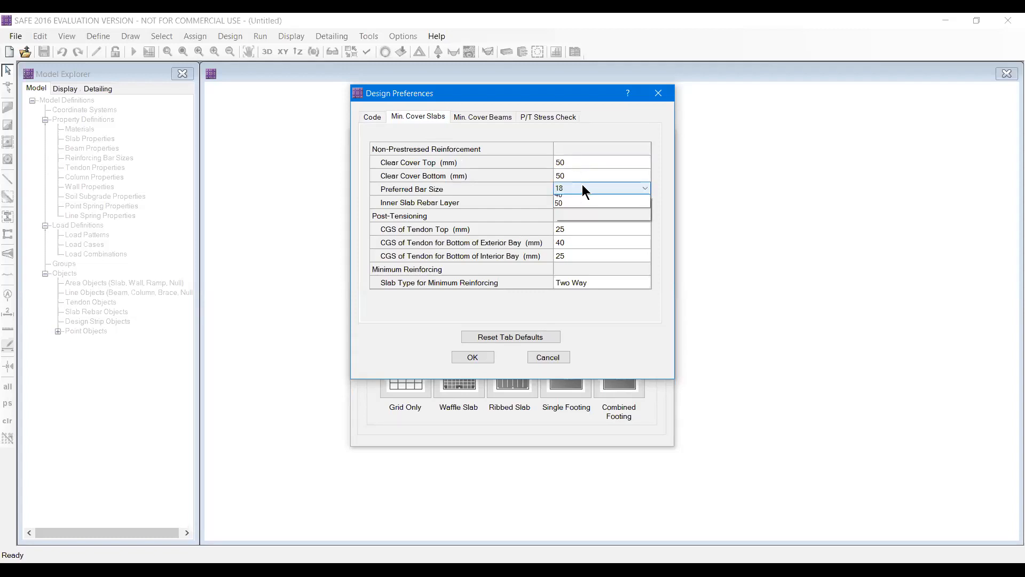
{"action": "left_click", "coordinate": [572, 261]}
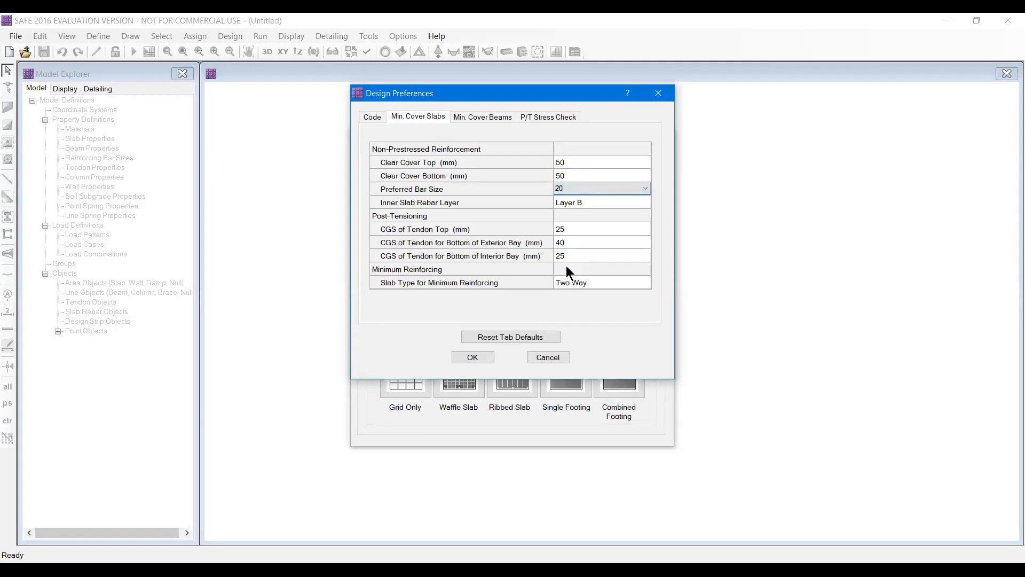
{"action": "left_click", "coordinate": [474, 357]}
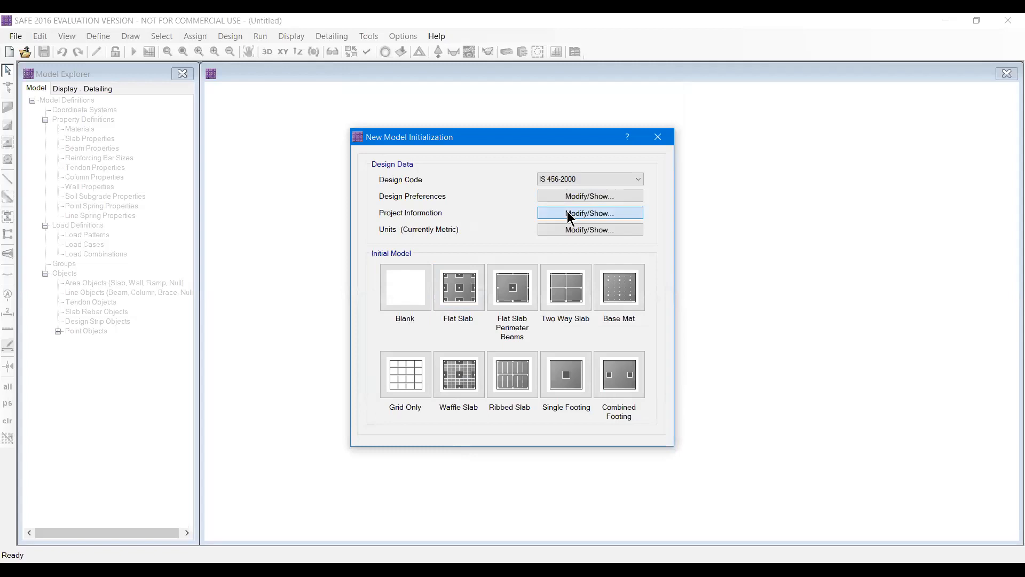
Check the project information and start a new Grid Only model.
{"action": "left_click", "coordinate": [570, 215]}
{"action": "left_click", "coordinate": [633, 152]}
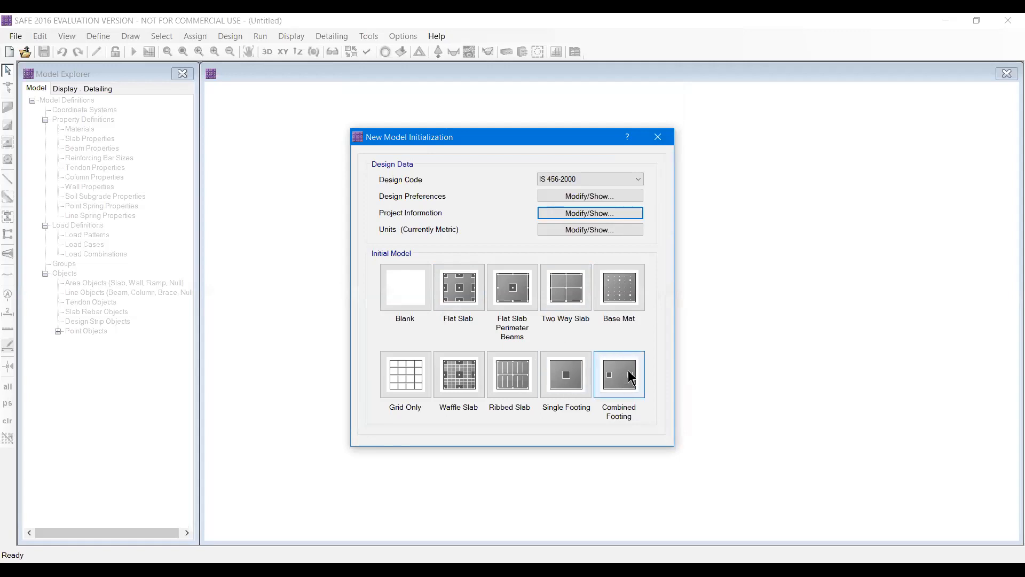
{"action": "left_click", "coordinate": [409, 377]}
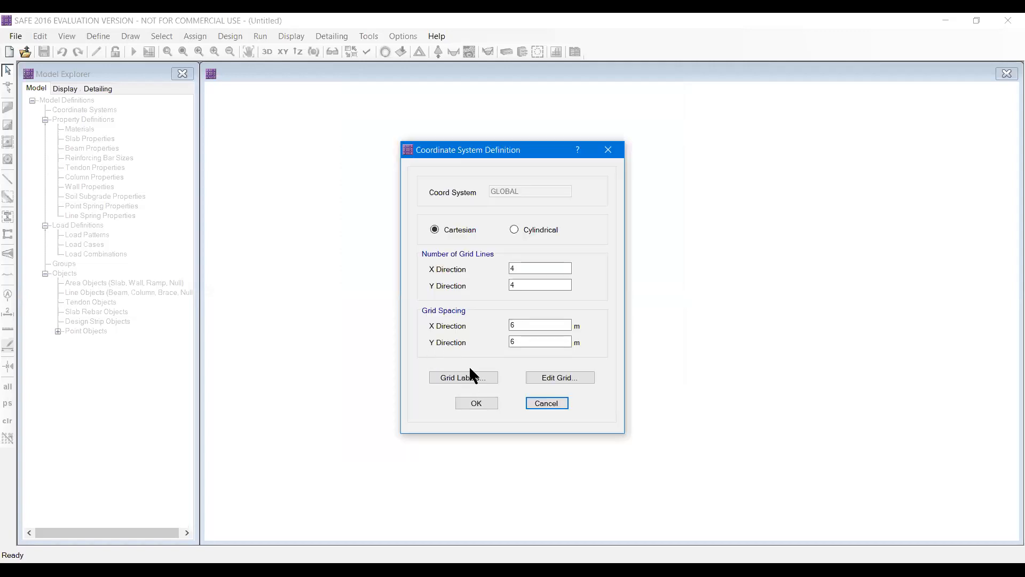
Switch to the Calculator and place it beside the Coordinate System Definition dialog.
{"action": "left_click", "coordinate": [155, 569]}
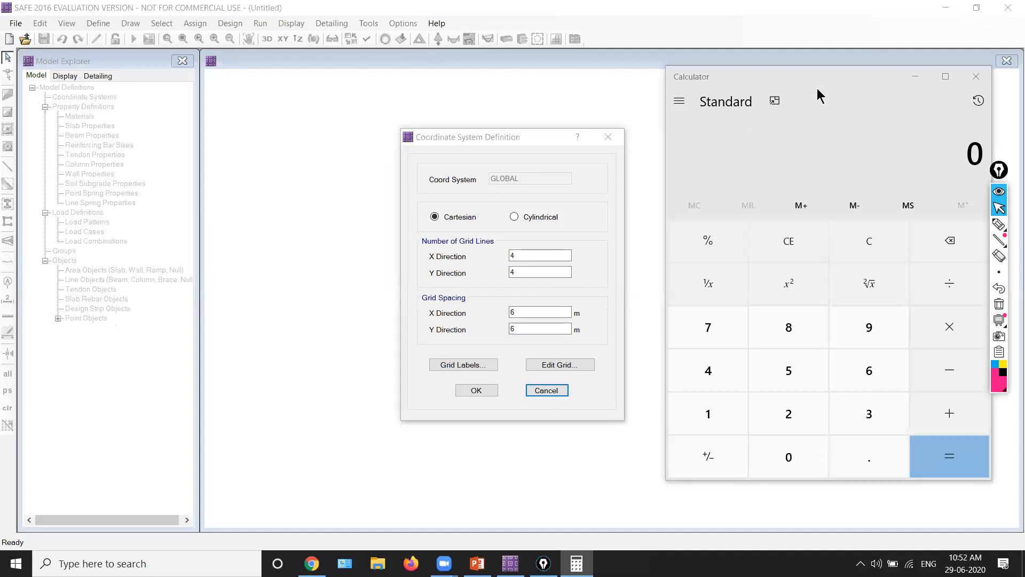
{"action": "left_click_drag", "start_coordinate": [801, 73], "coordinate": [782, 89]}
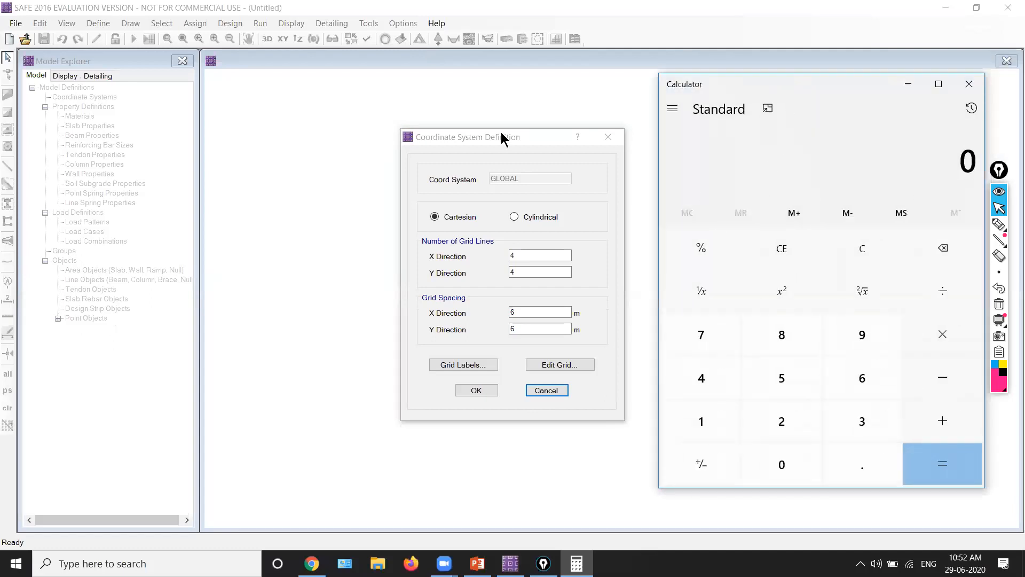
{"action": "left_click_drag", "start_coordinate": [501, 134], "coordinate": [496, 133]}
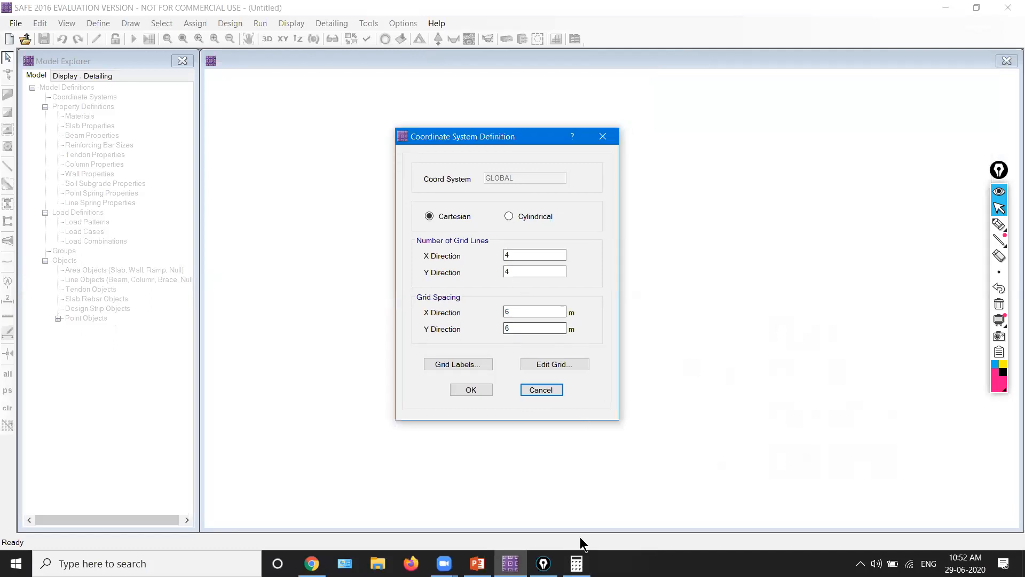
{"action": "left_click", "coordinate": [577, 564]}
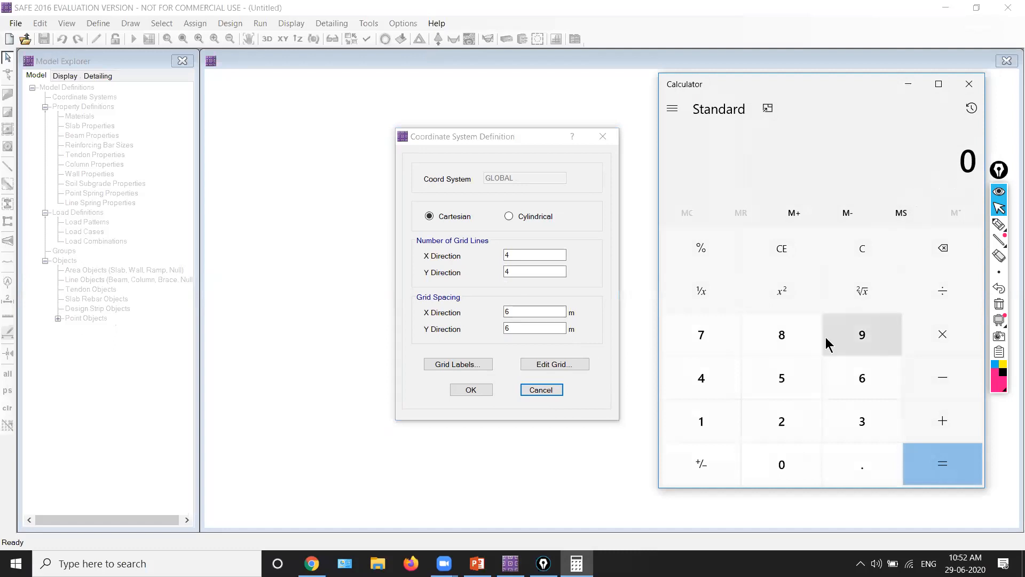
{"action": "type", "text": "4"}
{"action": "type", "text": "*0.25"}
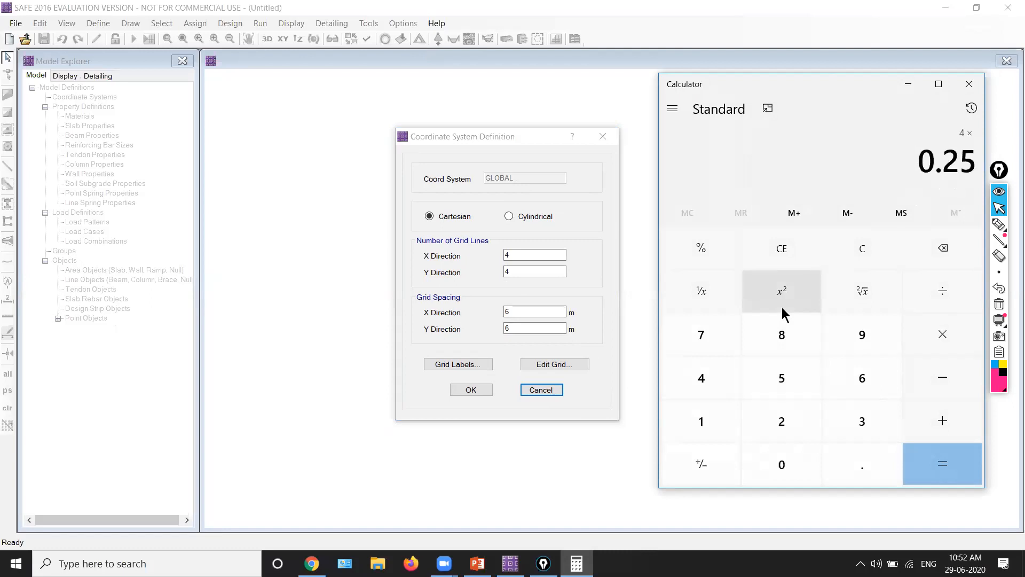
{"action": "key", "text": "Return"}
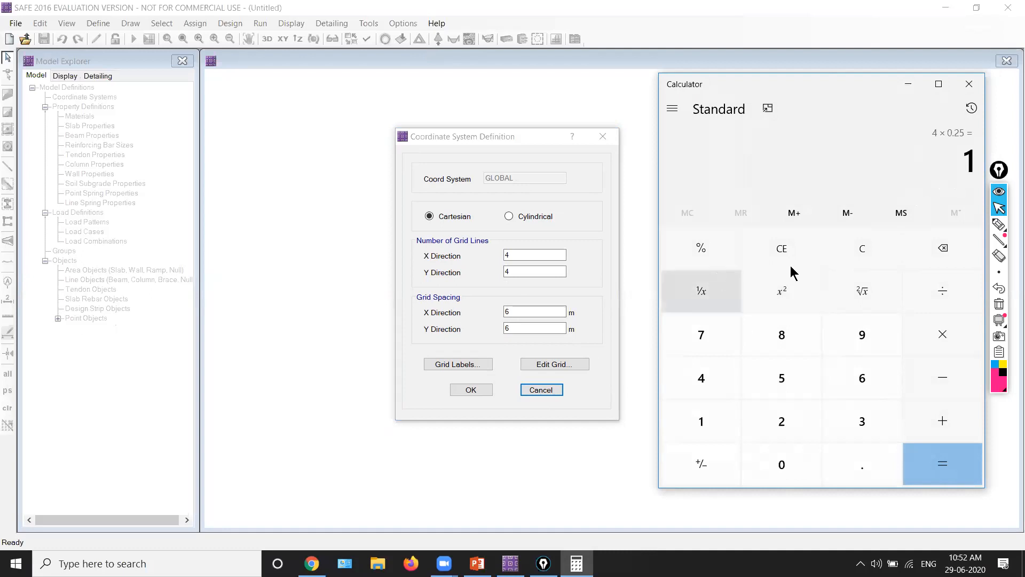
{"action": "left_click", "coordinate": [861, 257]}
Divide the 4 m length by the 0.25 m grid spacing in the Calculator and clear the entry.
{"action": "type", "text": "4"}
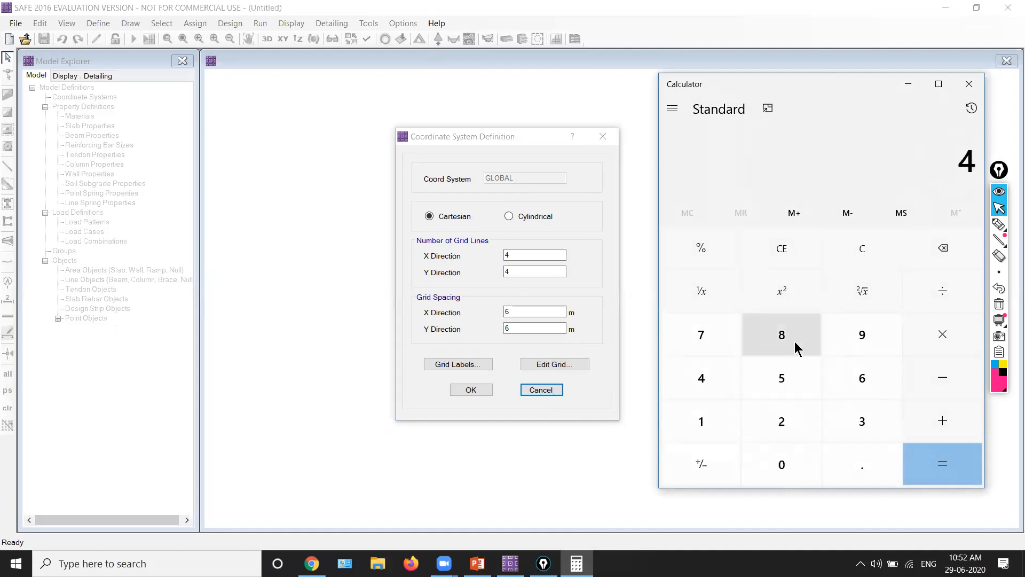
{"action": "type", "text": " ÷ 0.25"}
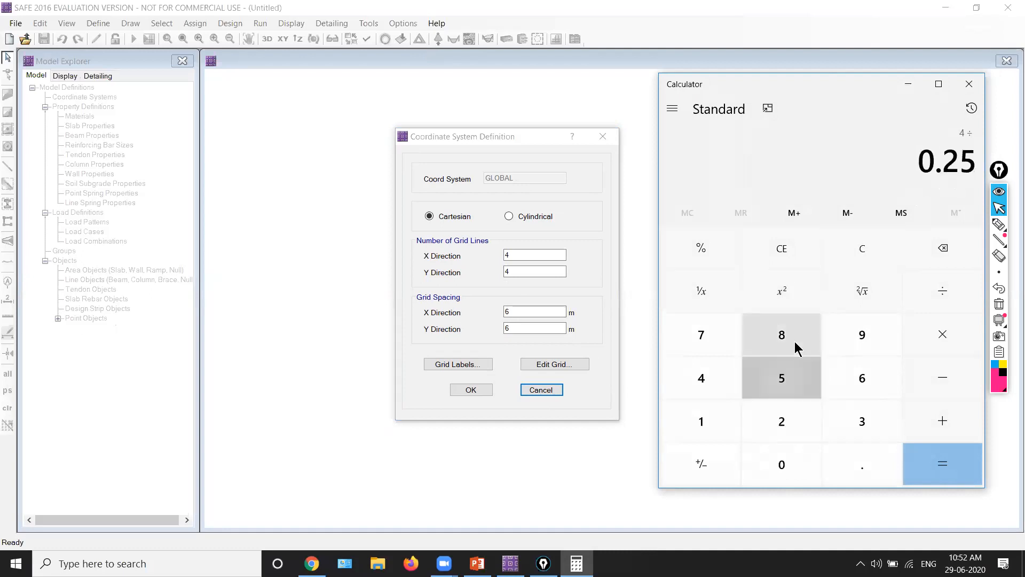
{"action": "key", "text": "Return"}
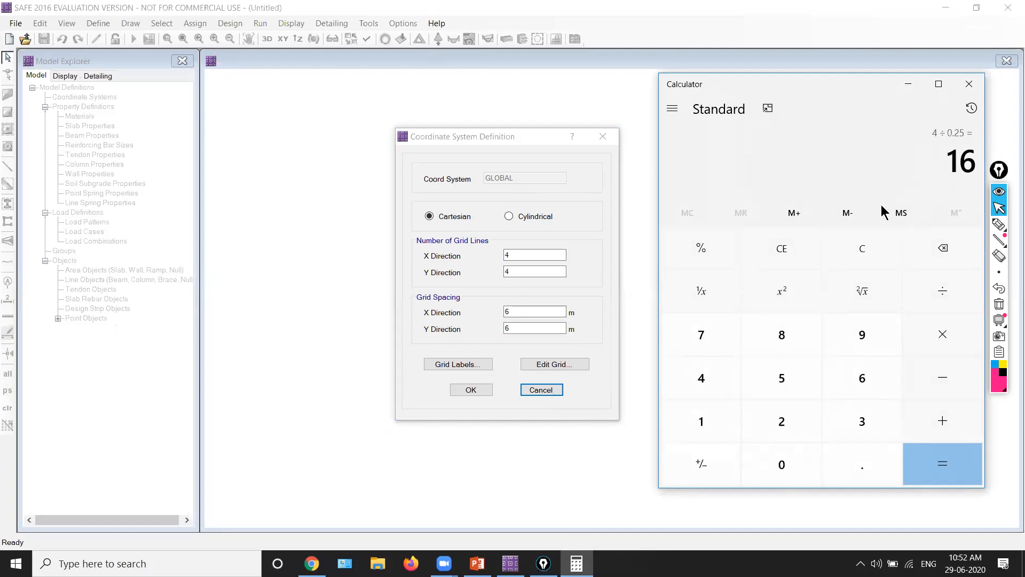
{"action": "left_click", "coordinate": [852, 252]}
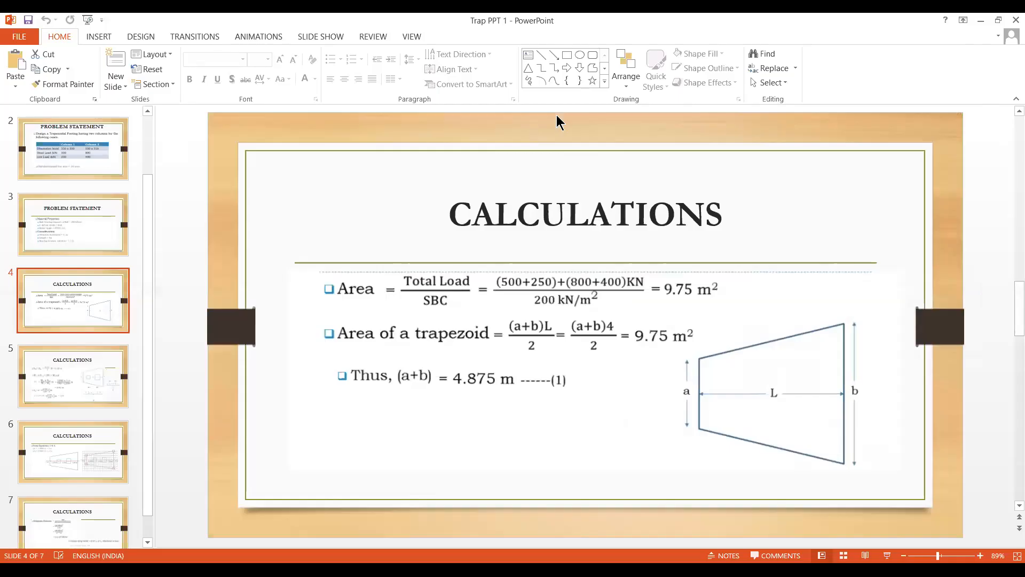
Consult the calculations on slide 6 in PowerPoint and divide 3 by 0.25 in the Calculator for the Y grid.
{"action": "left_click", "coordinate": [84, 454]}
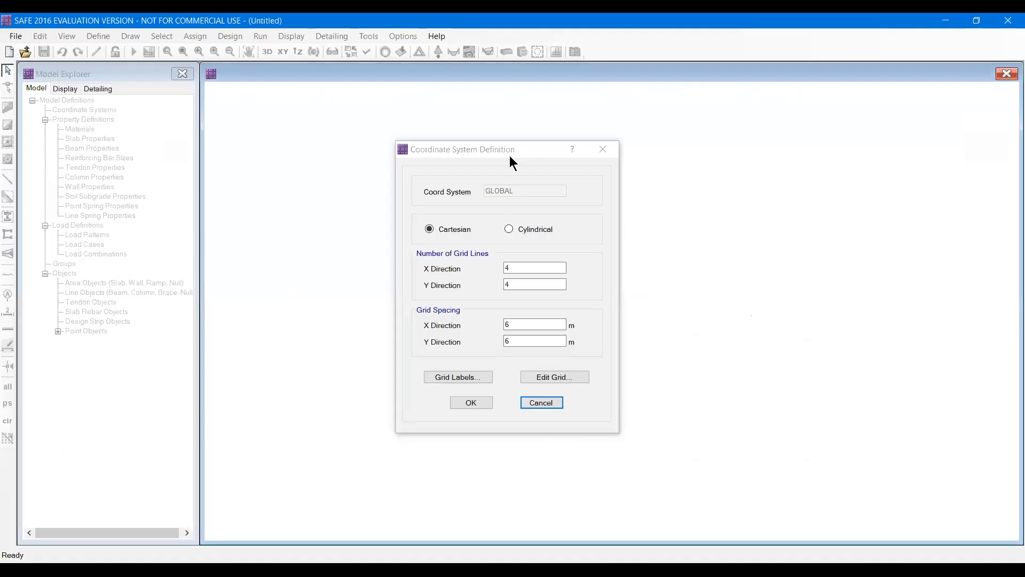
{"action": "left_click", "coordinate": [509, 155]}
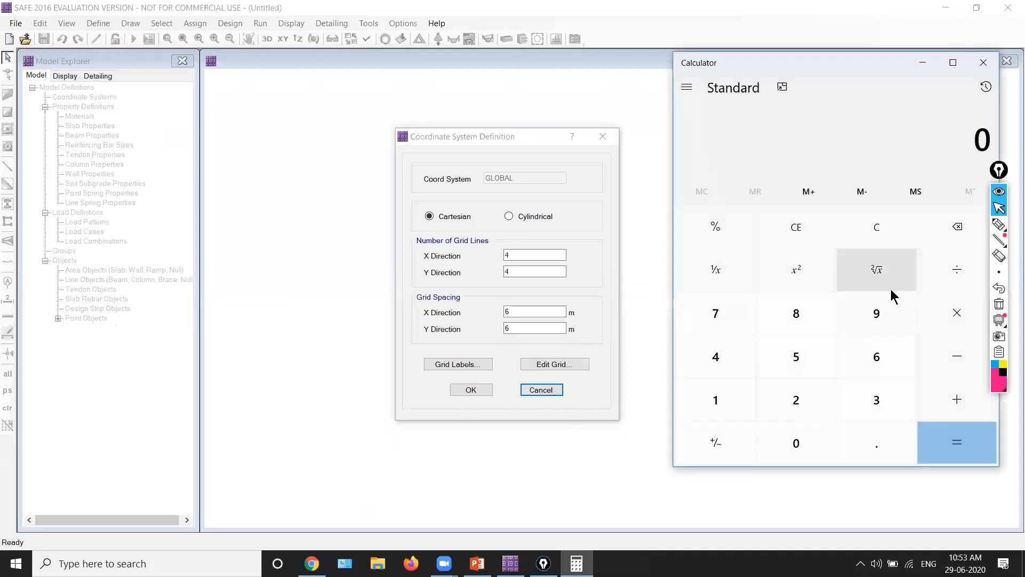
{"action": "left_click", "coordinate": [877, 401]}
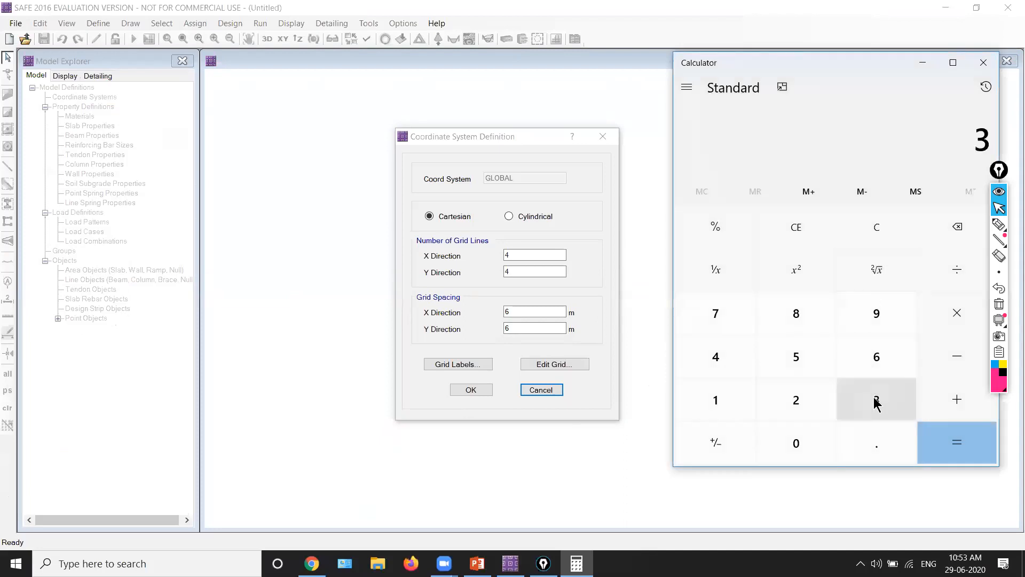
{"action": "left_click", "coordinate": [947, 270]}
{"action": "left_click", "coordinate": [794, 444]}
{"action": "left_click", "coordinate": [849, 446]}
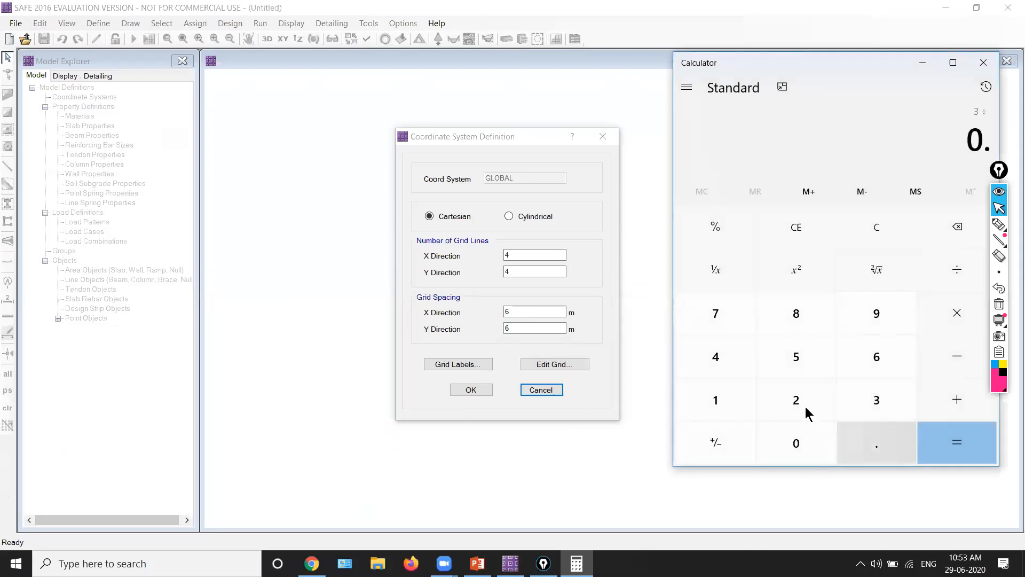
{"action": "left_click", "coordinate": [804, 405]}
{"action": "left_click", "coordinate": [926, 448]}
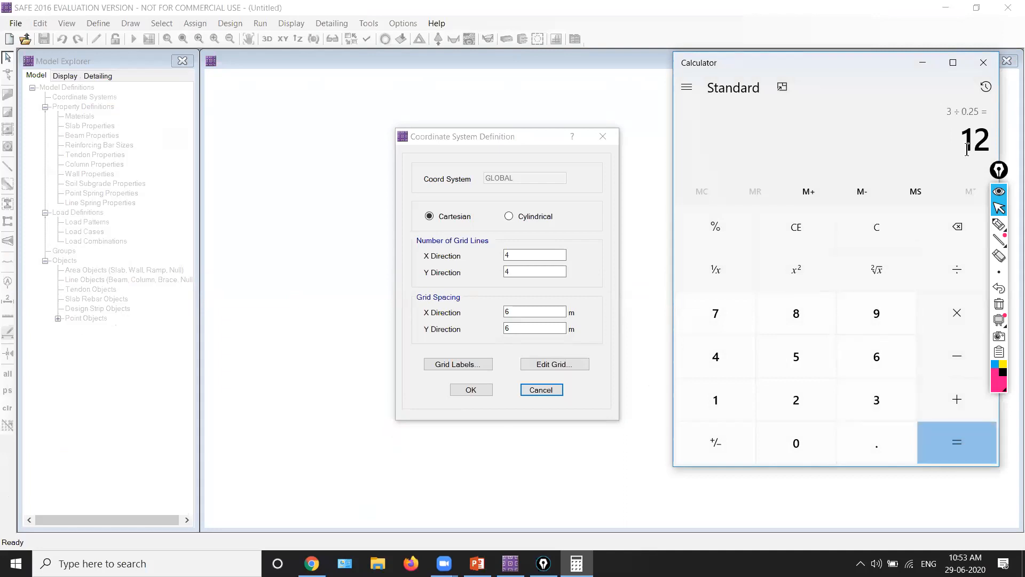
{"action": "left_click", "coordinate": [983, 62]}
Create the model grid with 17 lines in X and 13 lines in Y, spaced 0.25 m in both directions.
{"action": "double_click", "coordinate": [532, 253]}
{"action": "type", "text": "17"}
{"action": "key", "text": "Tab"}
{"action": "type", "text": "13"}
{"action": "key", "text": "Tab"}
{"action": "type", "text": "0.25"}
{"action": "key", "text": "Tab"}
{"action": "type", "text": "0.25"}
{"action": "key", "text": "Tab"}
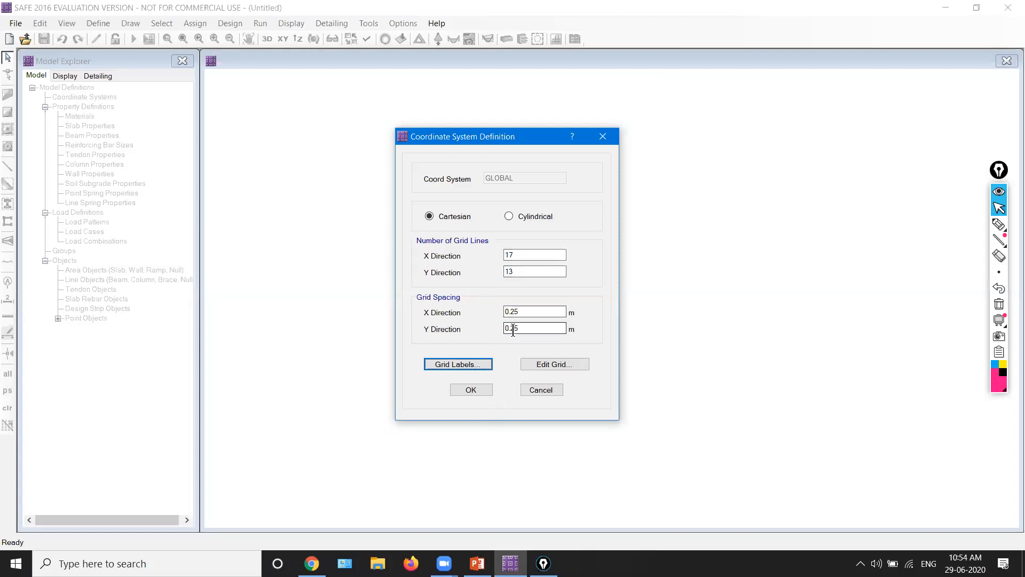
{"action": "left_click", "coordinate": [467, 395]}
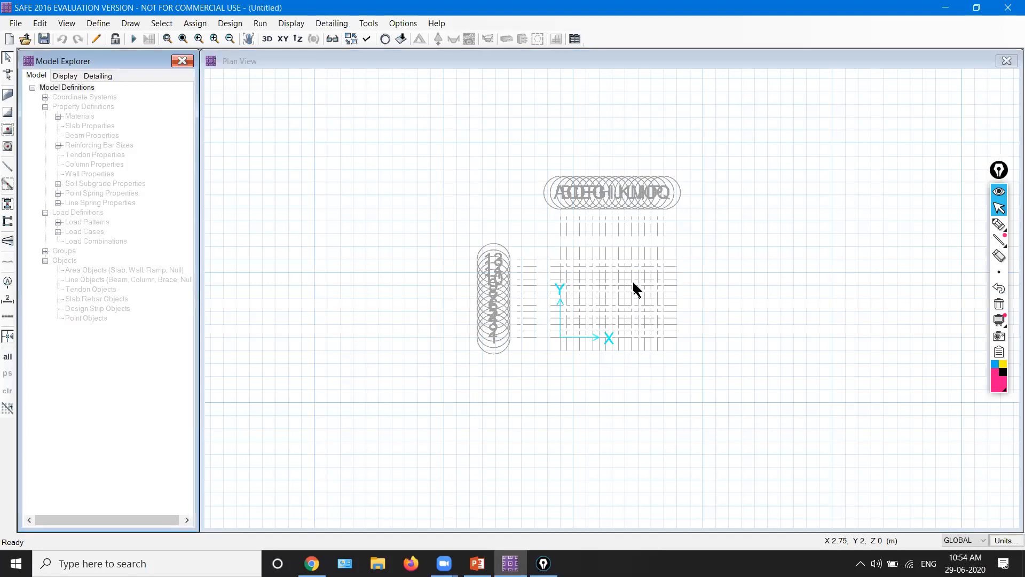
Add a new material named M30 with the material type Concrete.
{"action": "scroll", "coordinate": [632, 280], "scroll_direction": "up", "scroll_amount": 5}
{"action": "scroll", "coordinate": [645, 344], "scroll_direction": "down", "scroll_amount": 2}
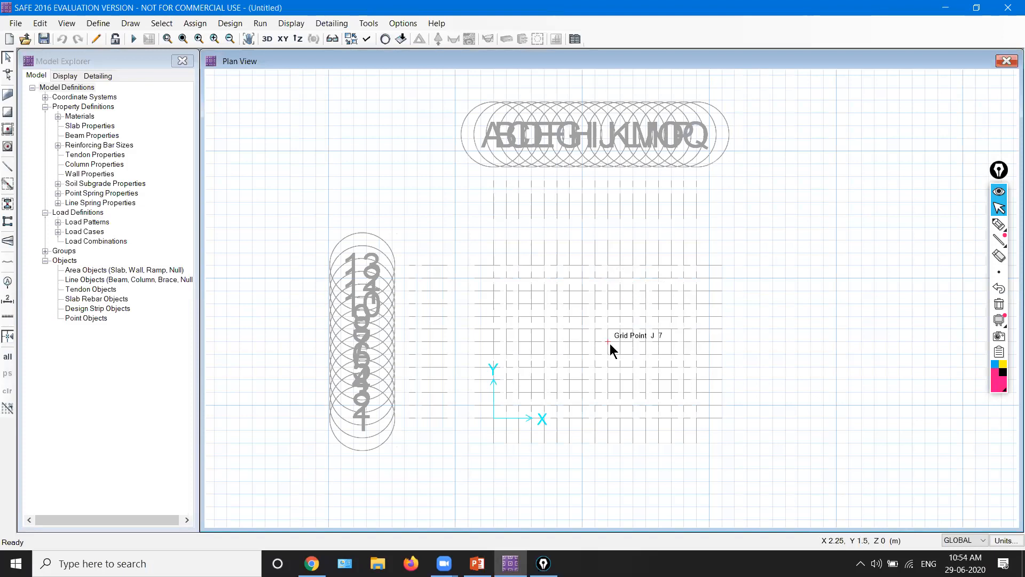
{"action": "scroll", "coordinate": [611, 348], "scroll_direction": "up", "scroll_amount": 2}
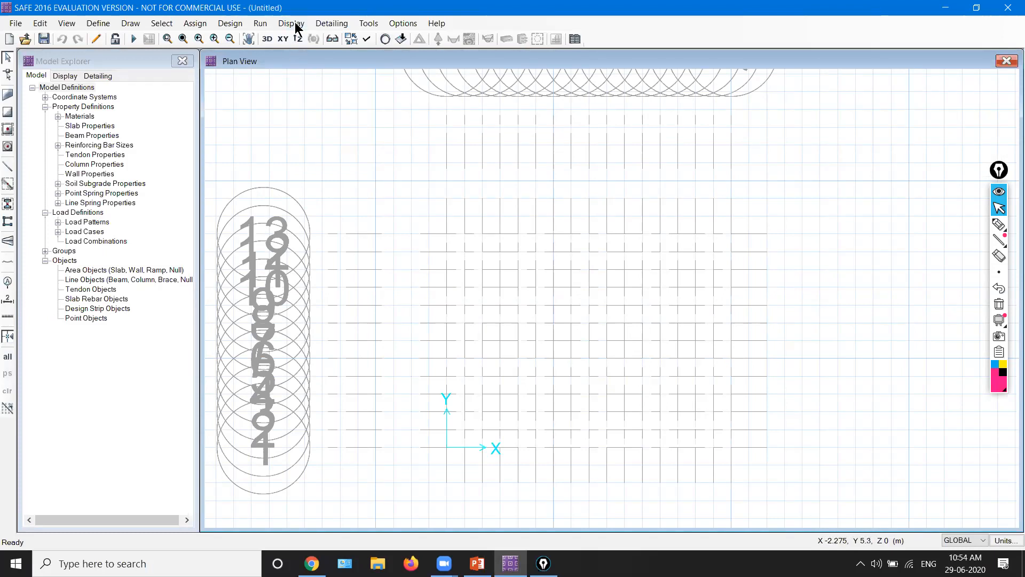
{"action": "left_click", "coordinate": [101, 24]}
{"action": "left_click", "coordinate": [111, 36]}
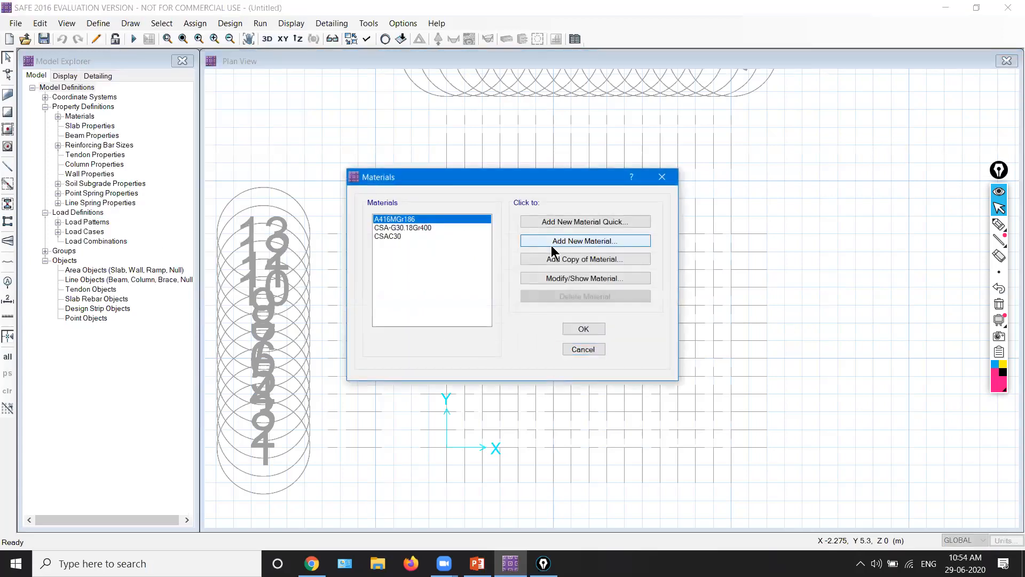
{"action": "left_click", "coordinate": [551, 241]}
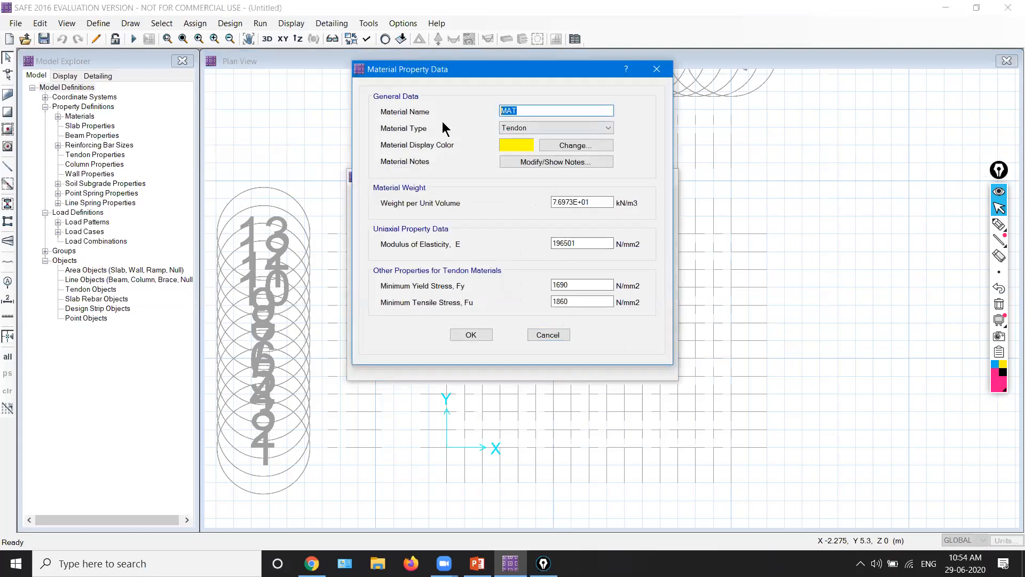
{"action": "type", "text": "M30"}
{"action": "key", "text": "Tab"}
{"action": "key", "text": "Tab"}
{"action": "key", "text": "Tab"}
{"action": "key", "text": "Tab"}
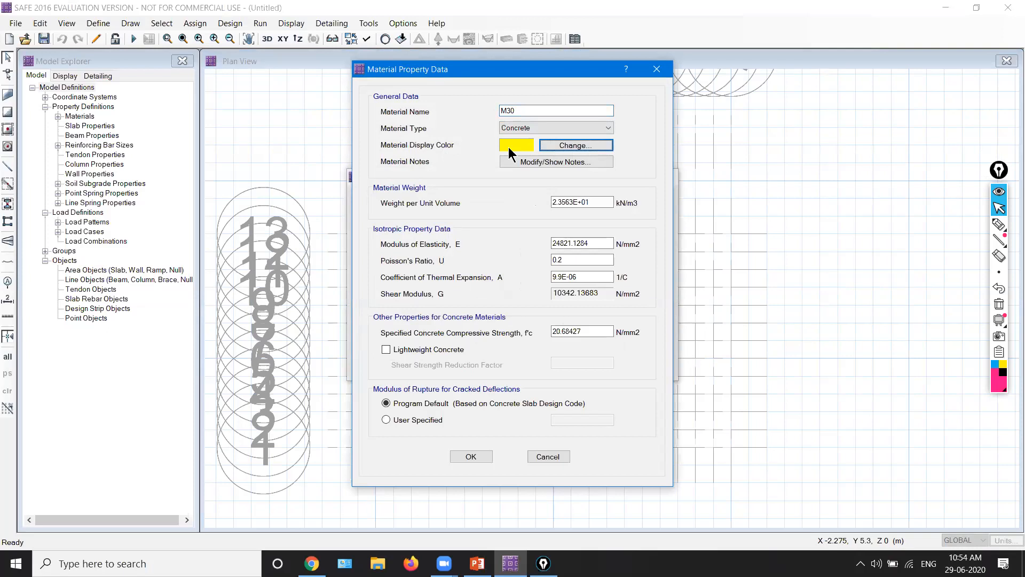
Set M30's unit weight to 22 kN/m3, elastic modulus to 27386 N/mm2 and thermal expansion to 0.000005, enter its compressive strength, and save it.
{"action": "type", "text": "22"}
{"action": "key", "text": "Tab"}
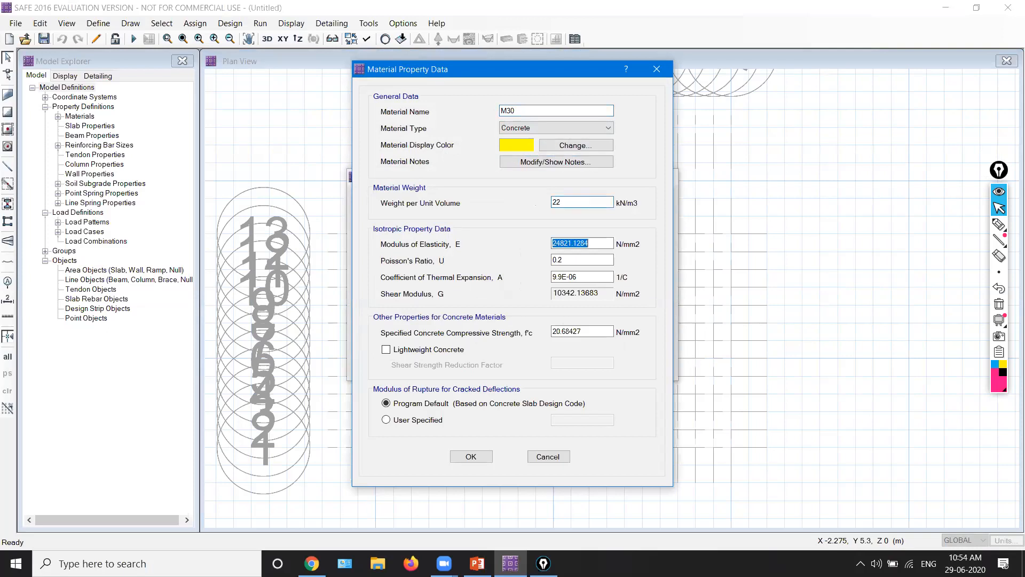
{"action": "type", "text": "2738"}
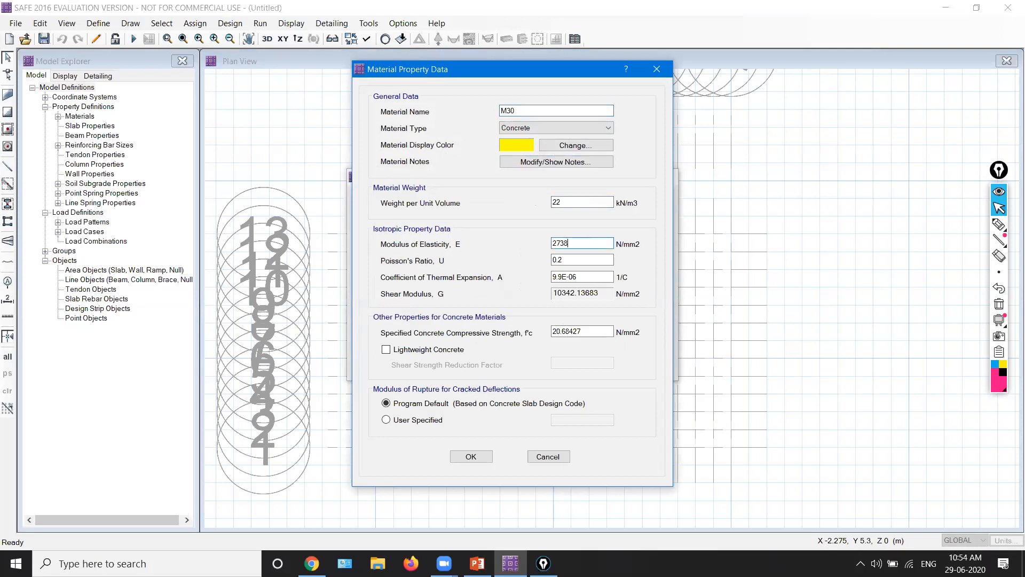
{"action": "key", "text": "Tab"}
{"action": "key", "text": "Tab"}
{"action": "type", "text": "0.0"}
{"action": "key", "text": "Tab"}
{"action": "type", "text": "3"}
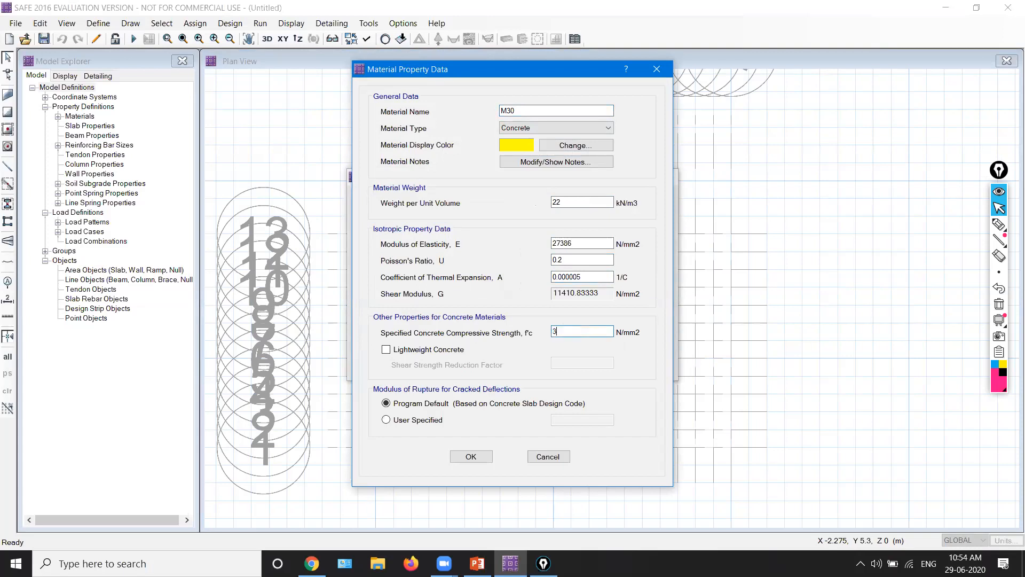
{"action": "key", "text": "Tab"}
{"action": "left_click", "coordinate": [470, 457]}
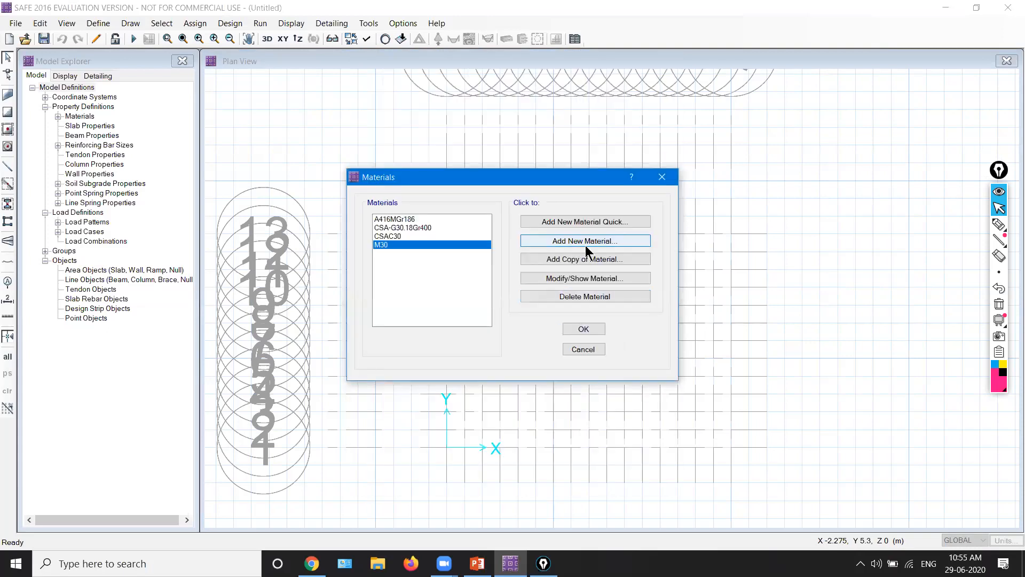
Add a new material named HYSD415 with the material type Rebar.
{"action": "left_click", "coordinate": [587, 241]}
{"action": "double_click", "coordinate": [534, 111]}
{"action": "type", "text": "H"}
{"action": "key", "text": "Tab"}
{"action": "key", "text": "Down"}
{"action": "key", "text": "Tab"}
{"action": "key", "text": "Tab"}
{"action": "key", "text": "Tab"}
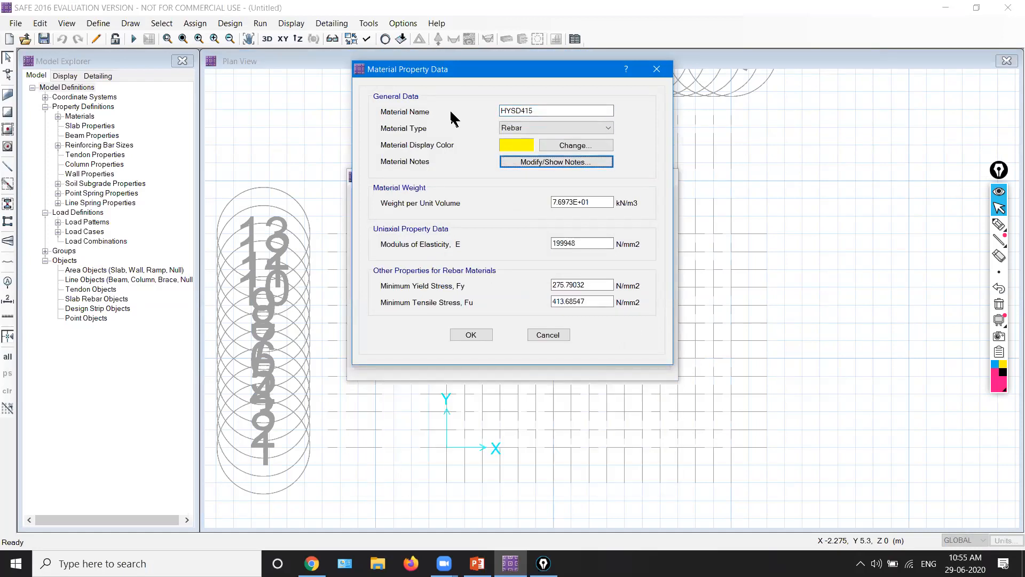
Set HYSD415's unit weight to 77 kN/m3, elastic modulus to 200000, yield stress to 415 and tensile stress to 485 N/mm2, and save the materials.
{"action": "type", "text": "77"}
{"action": "key", "text": "Tab"}
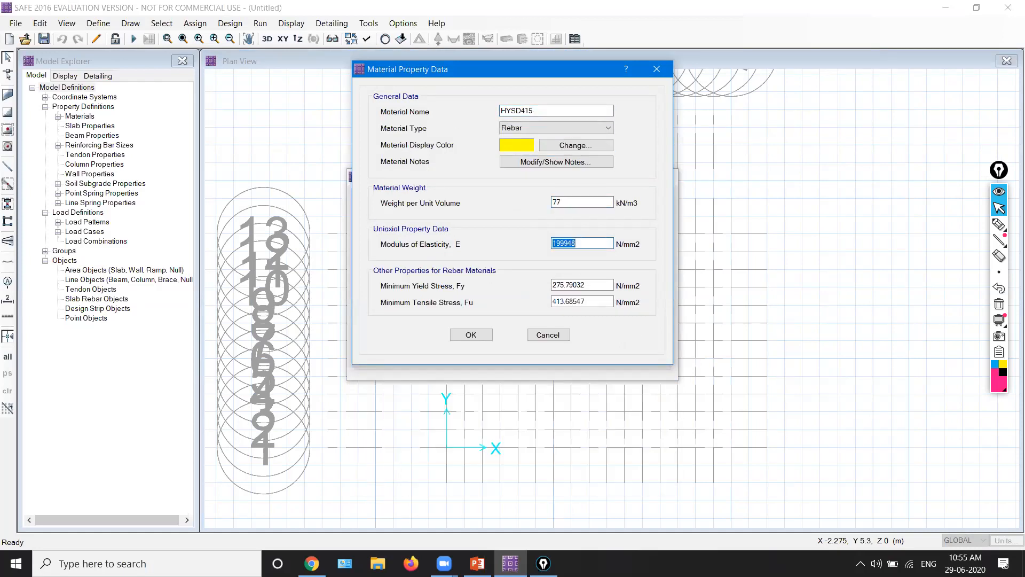
{"action": "type", "text": "200000"}
{"action": "key", "text": "Tab"}
{"action": "type", "text": "4"}
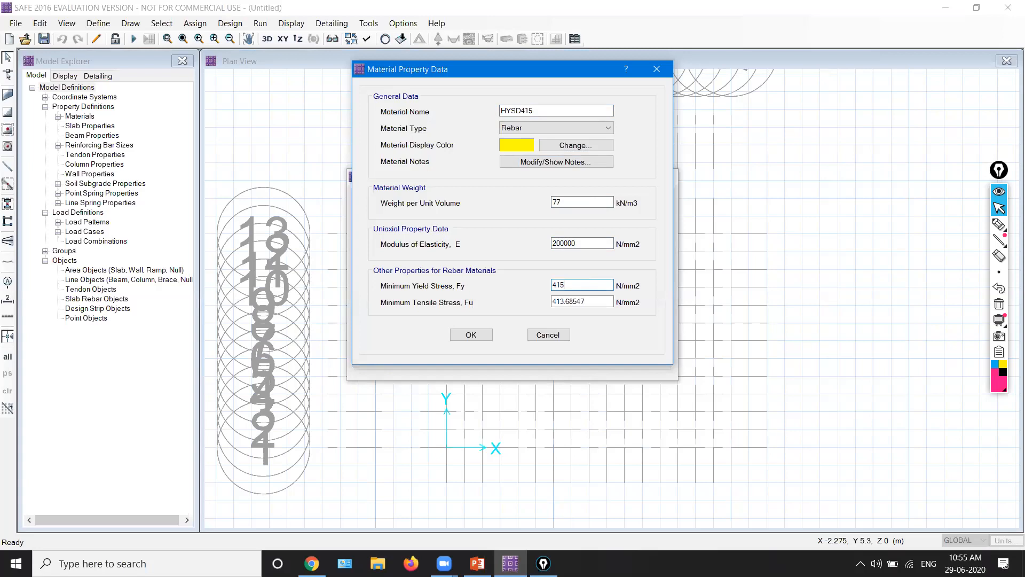
{"action": "key", "text": "Tab"}
{"action": "type", "text": "485"}
{"action": "key", "text": "Tab"}
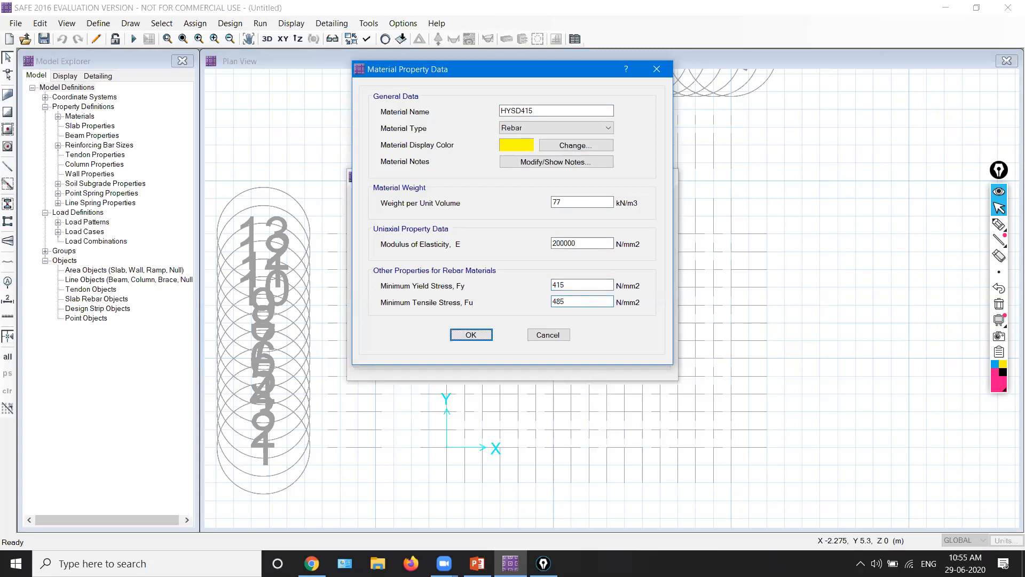
{"action": "left_click", "coordinate": [470, 334]}
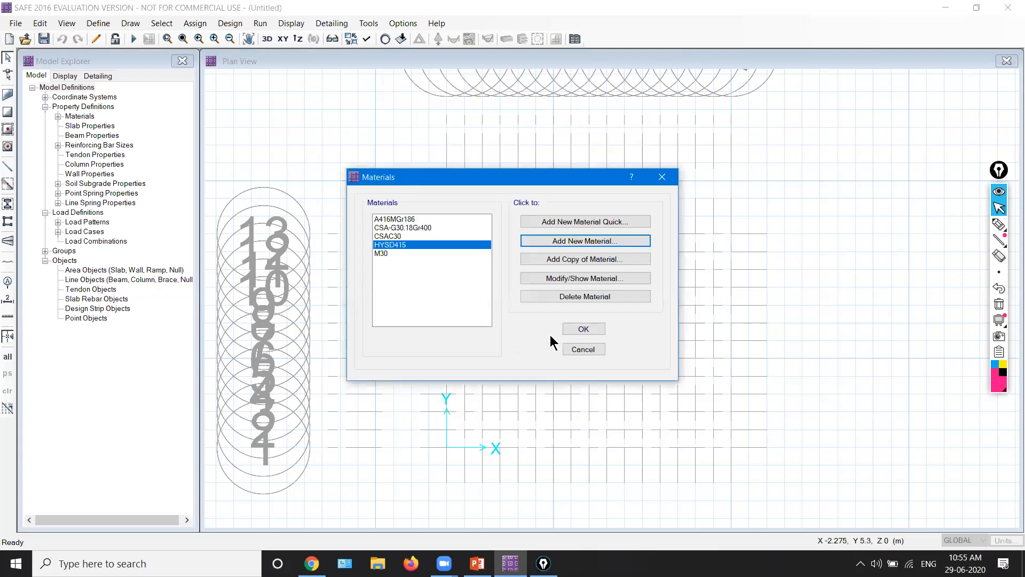
{"action": "left_click", "coordinate": [582, 329]}
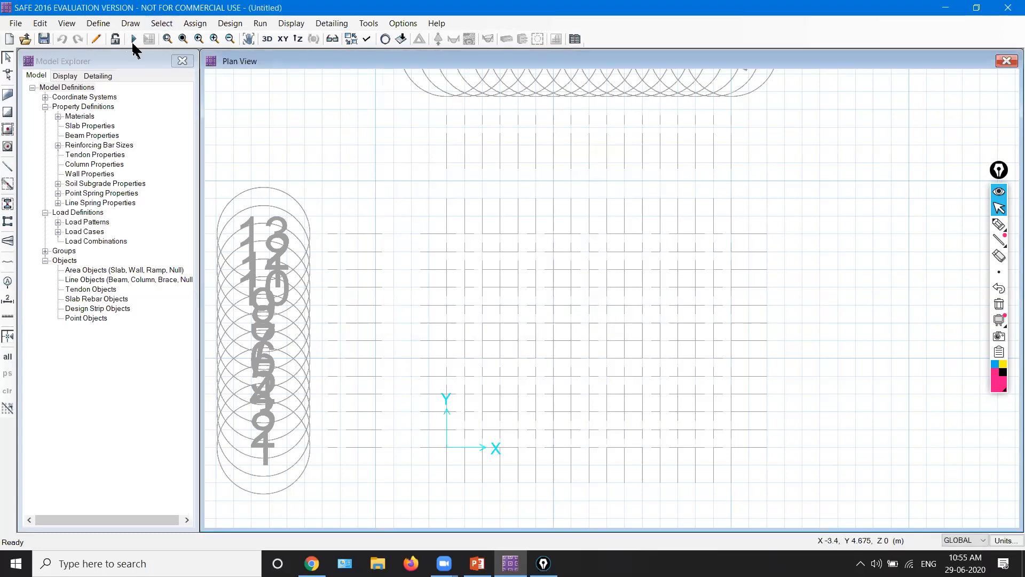
Add a new slab property named Footing and assign it the M30 material.
{"action": "left_click", "coordinate": [98, 24]}
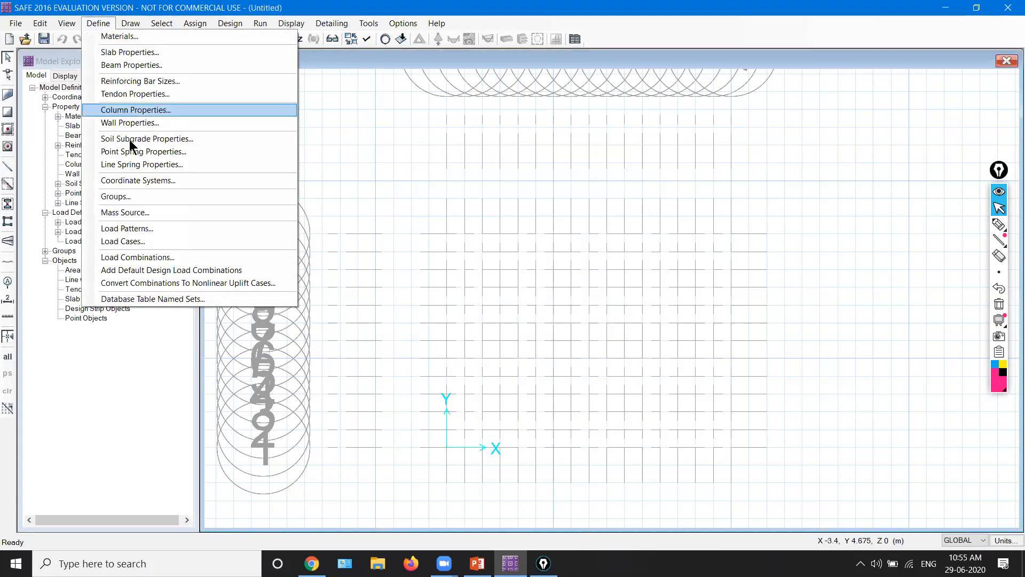
{"action": "left_click", "coordinate": [151, 52]}
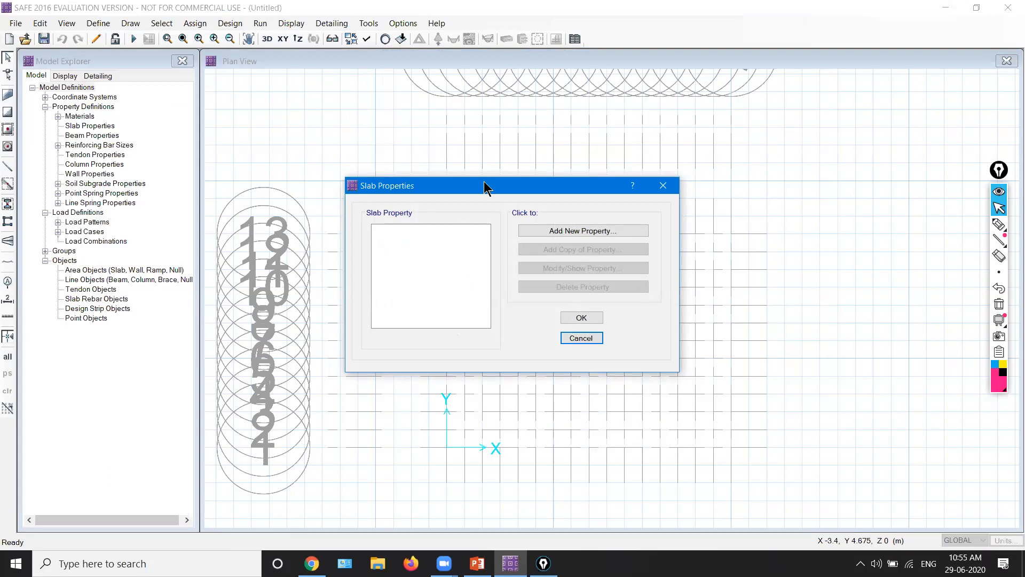
{"action": "left_click_drag", "start_coordinate": [484, 187], "coordinate": [464, 181]}
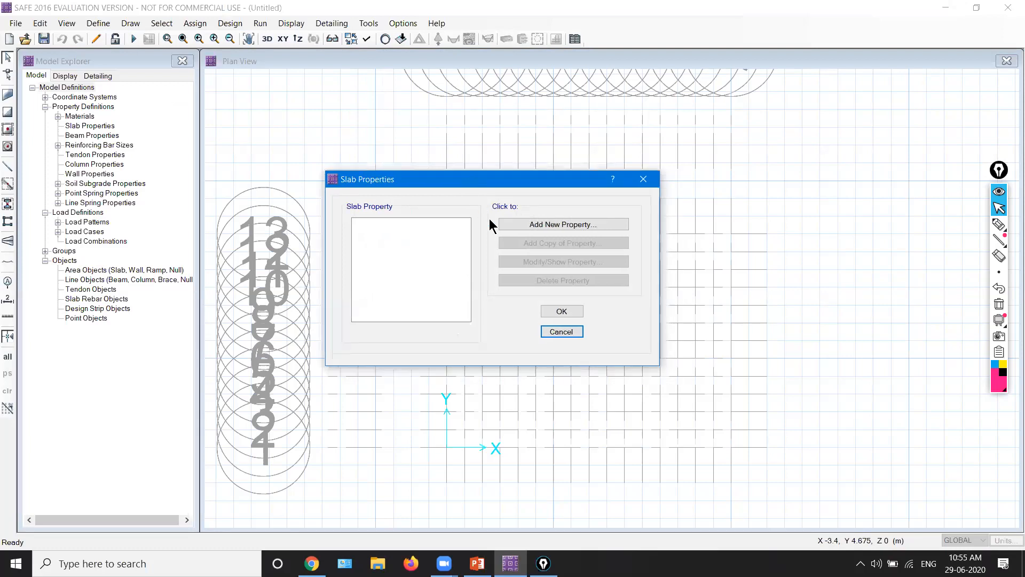
{"action": "left_click", "coordinate": [555, 225]}
{"action": "key", "text": "Tab"}
{"action": "type", "text": "F"}
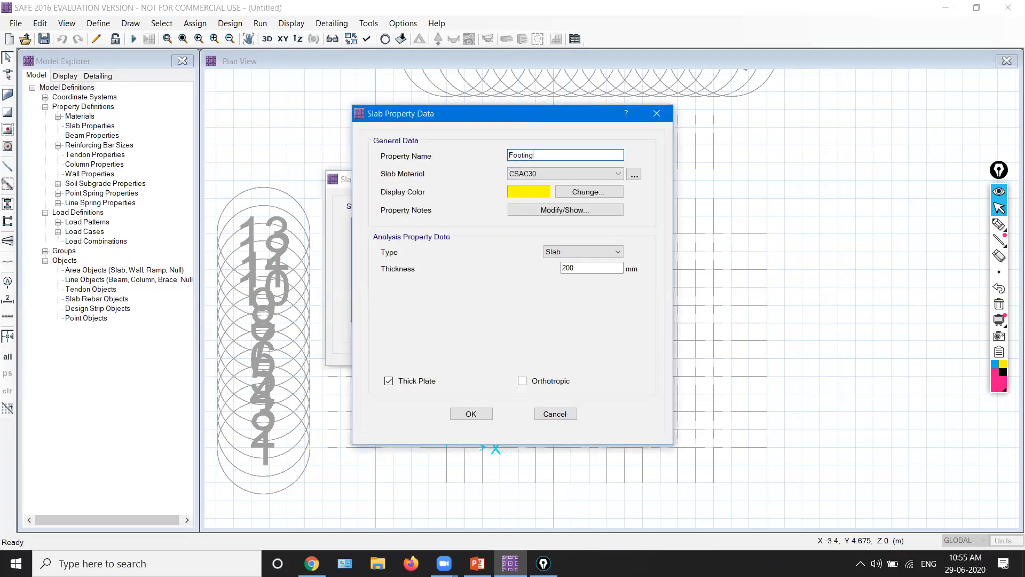
{"action": "left_click", "coordinate": [558, 174]}
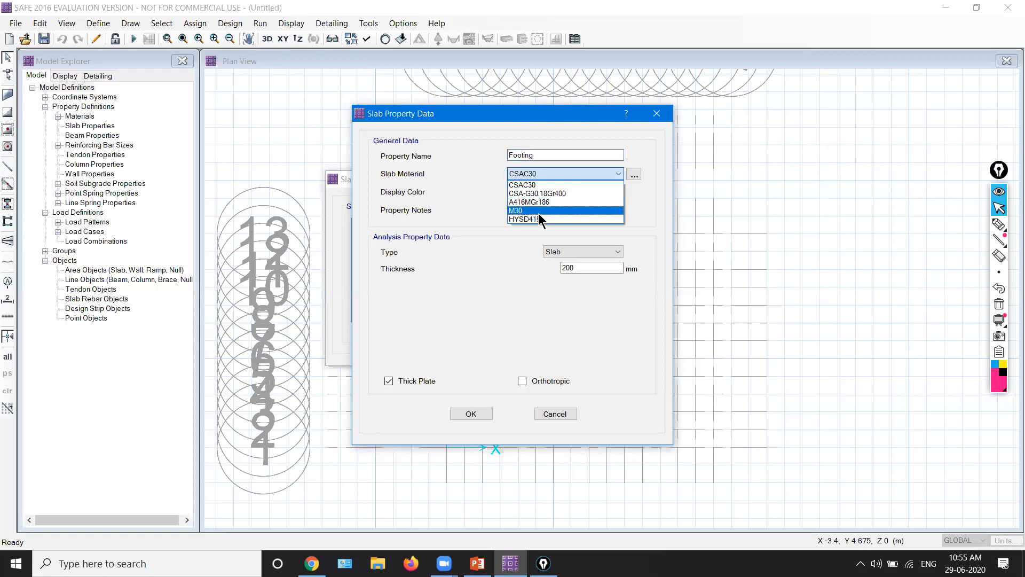
{"action": "left_click", "coordinate": [539, 212]}
Set the Footing slab's thickness to 300 mm and save the slab property.
{"action": "left_click", "coordinate": [583, 267]}
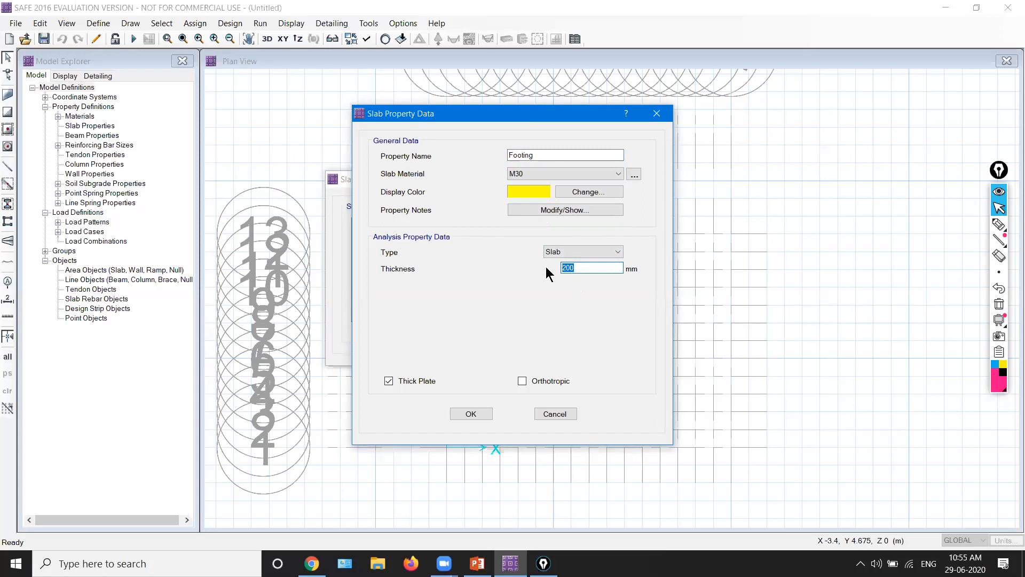
{"action": "type", "text": "300"}
{"action": "double_click", "coordinate": [590, 267]}
{"action": "left_click_drag", "start_coordinate": [589, 269], "coordinate": [536, 270]}
{"action": "left_click", "coordinate": [475, 415]}
{"action": "left_click", "coordinate": [562, 311]}
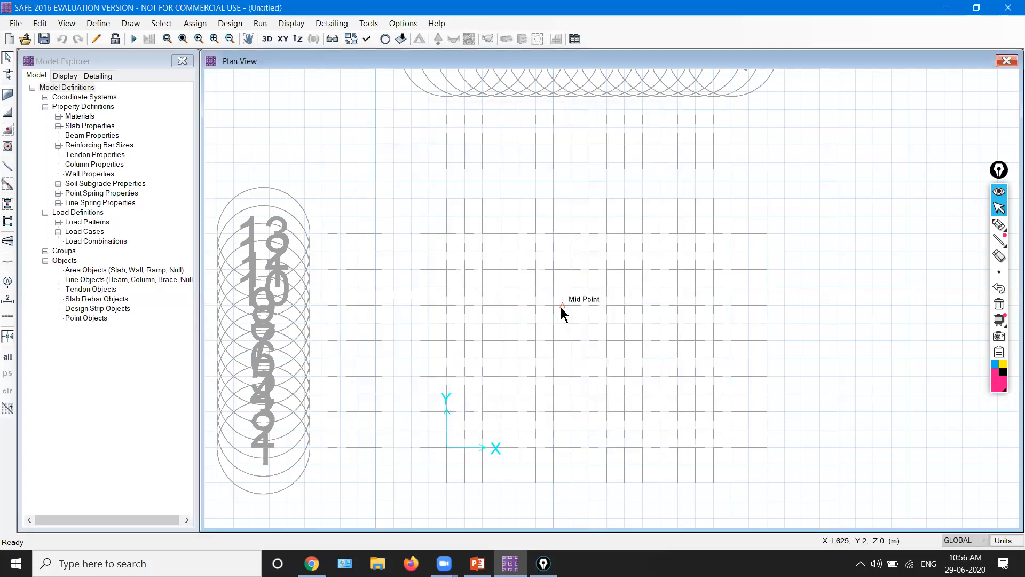
Add a new column property named COL 350X350 and assign it the M30 material.
{"action": "left_click", "coordinate": [99, 23]}
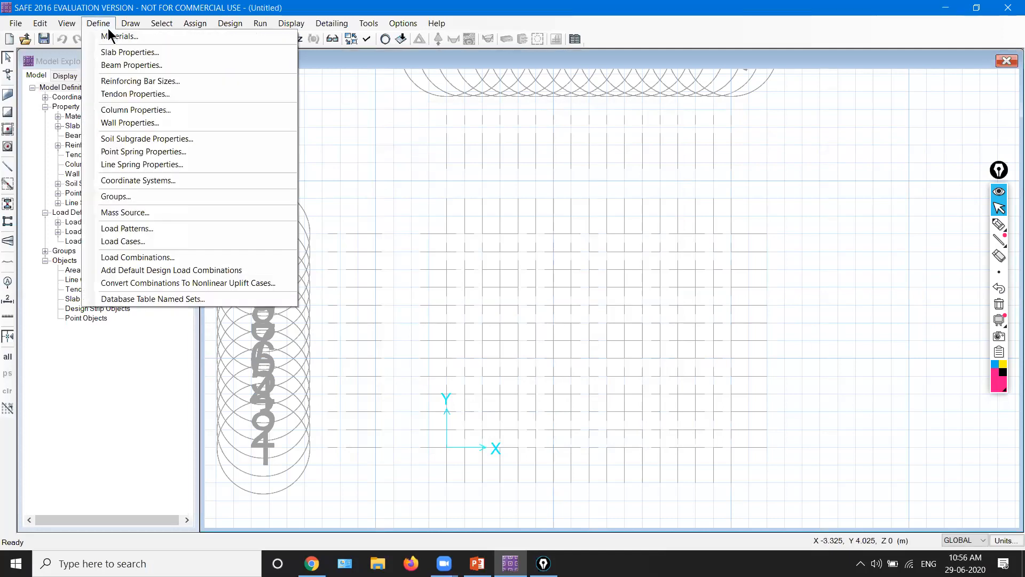
{"action": "left_click", "coordinate": [122, 111]}
{"action": "left_click", "coordinate": [602, 235]}
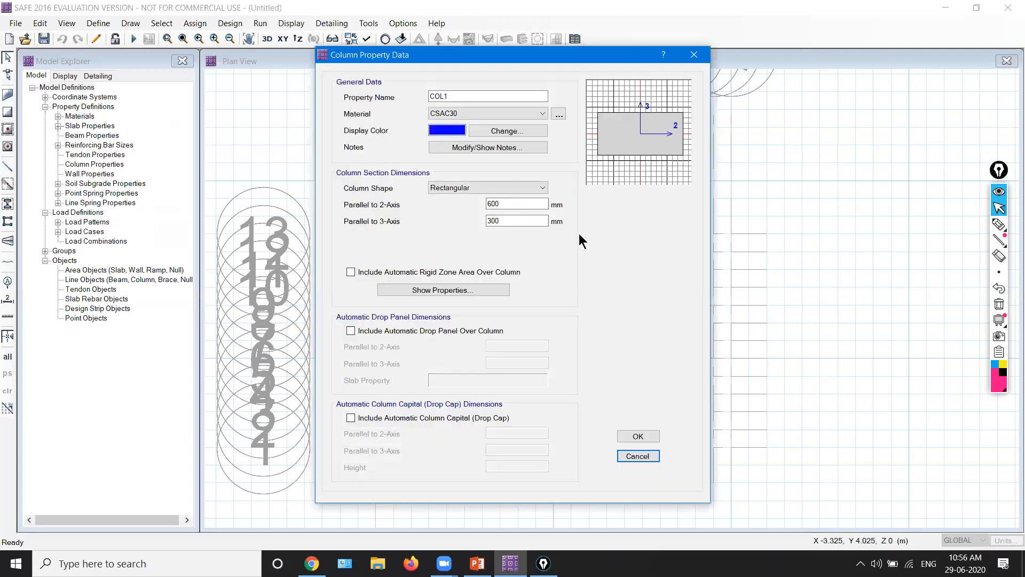
{"action": "double_click", "coordinate": [475, 96]}
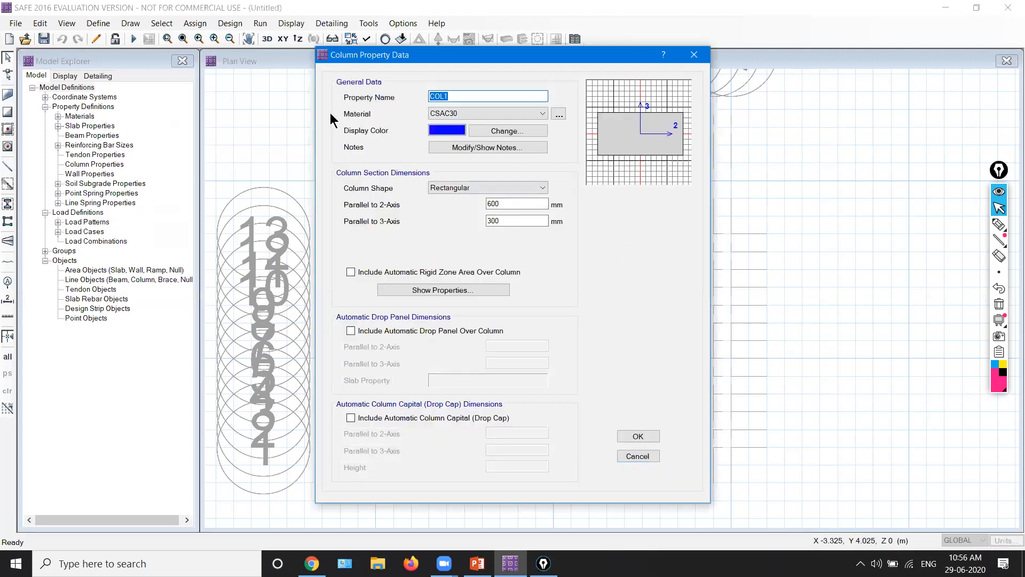
{"action": "type", "text": "C"}
{"action": "key", "text": "Tab"}
{"action": "left_click", "coordinate": [467, 114]}
{"action": "left_click", "coordinate": [467, 155]}
Keep the rectangular shape for COL 350X350, set both section dimensions to 350 mm and save it.
{"action": "left_click", "coordinate": [508, 205]}
{"action": "left_click", "coordinate": [462, 189]}
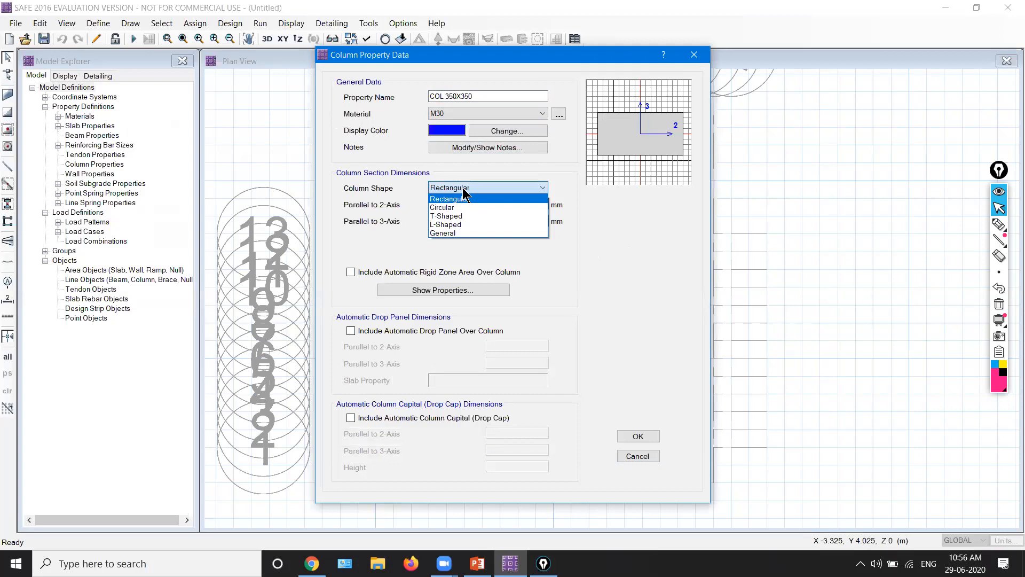
{"action": "left_click", "coordinate": [463, 191]}
{"action": "key", "text": "Tab"}
{"action": "type", "text": "3"}
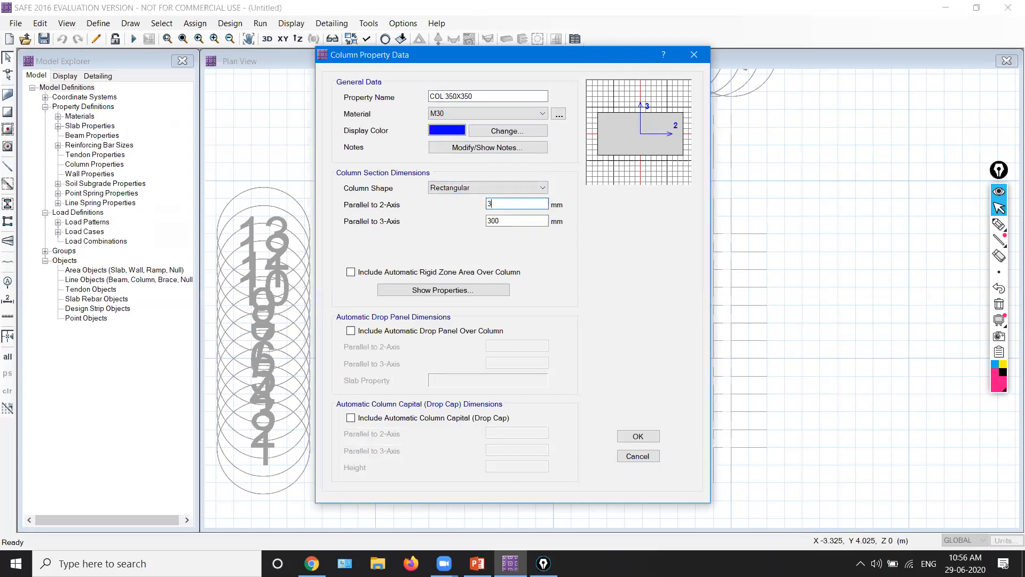
{"action": "double_click", "coordinate": [502, 220]}
{"action": "type", "text": "350"}
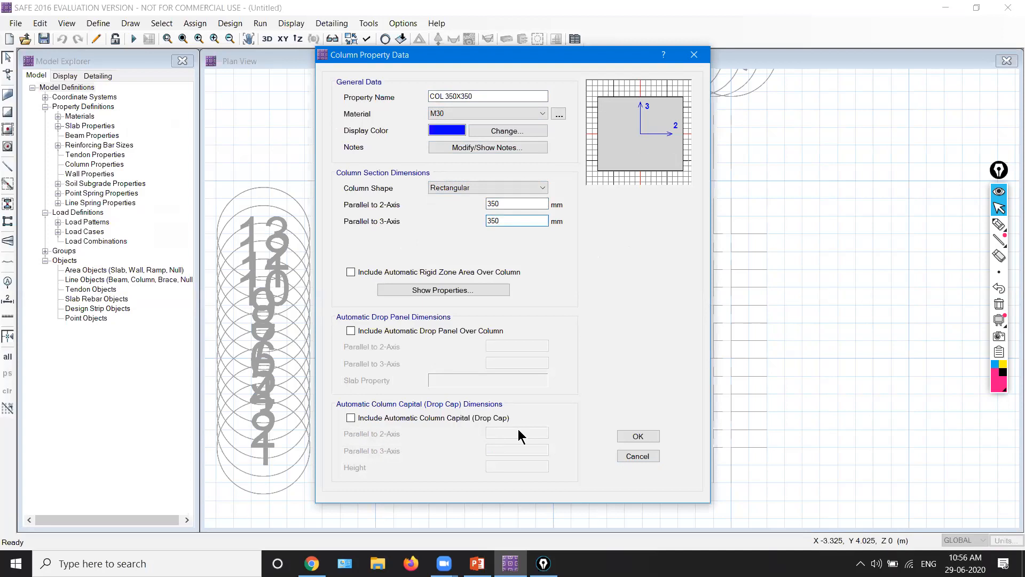
{"action": "left_click", "coordinate": [640, 438]}
Add a second column property named COL 500X500 and assign it the M30 material.
{"action": "left_click", "coordinate": [577, 229]}
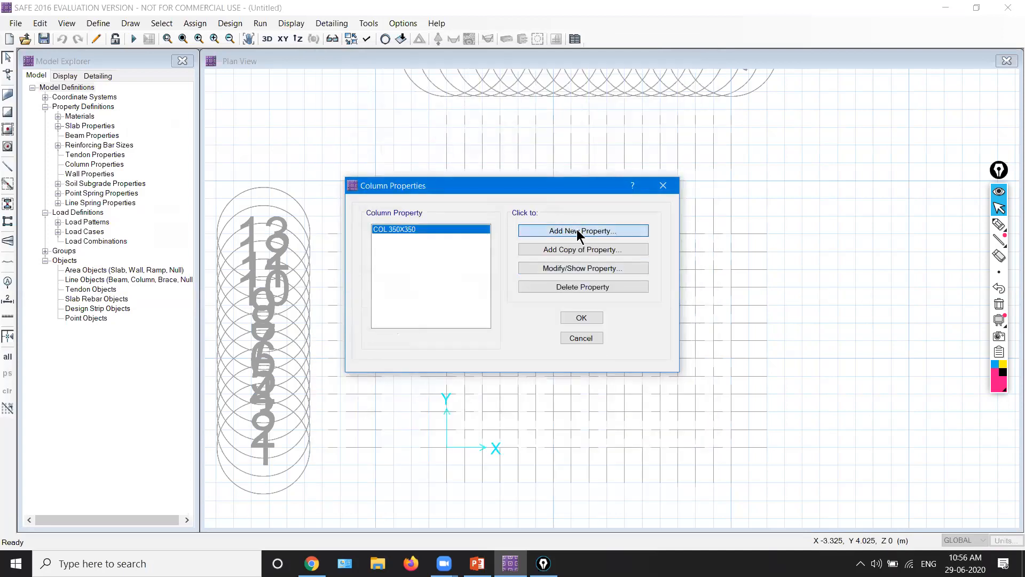
{"action": "double_click", "coordinate": [470, 97]}
{"action": "type", "text": "COL 500X500"}
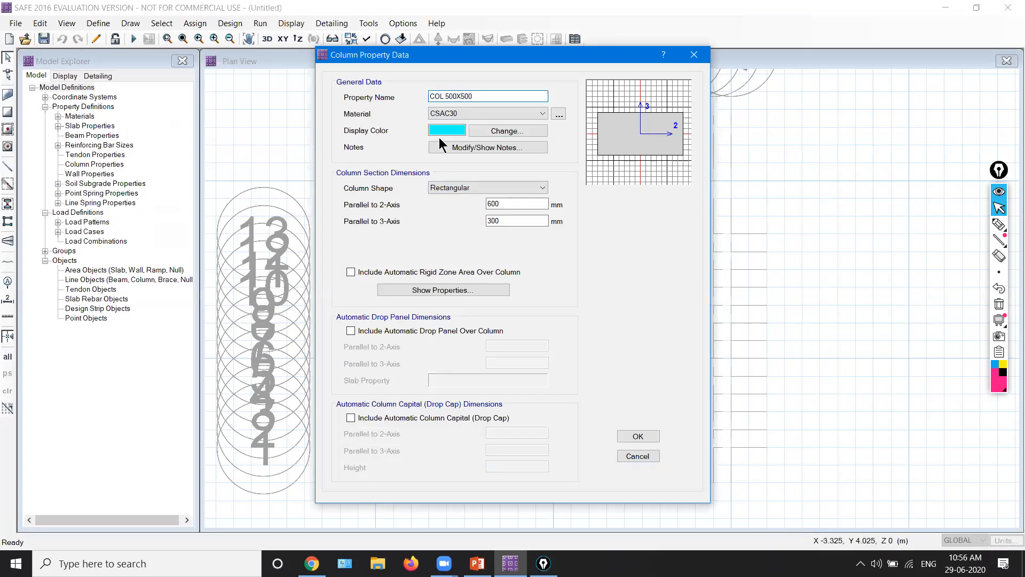
{"action": "left_click", "coordinate": [463, 114]}
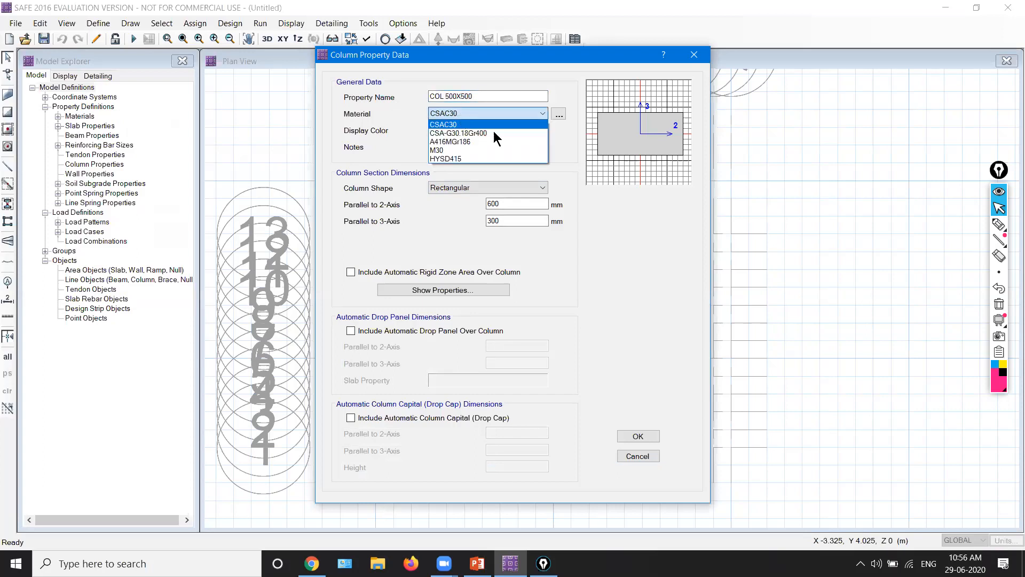
{"action": "left_click", "coordinate": [497, 154]}
Set both section dimensions of COL 500X500 to 500 mm and save it.
{"action": "double_click", "coordinate": [494, 203]}
{"action": "type", "text": "500"}
{"action": "key", "text": "Tab"}
{"action": "left_click_drag", "start_coordinate": [503, 221], "coordinate": [465, 226]}
{"action": "type", "text": "500"}
{"action": "left_click", "coordinate": [639, 437]}
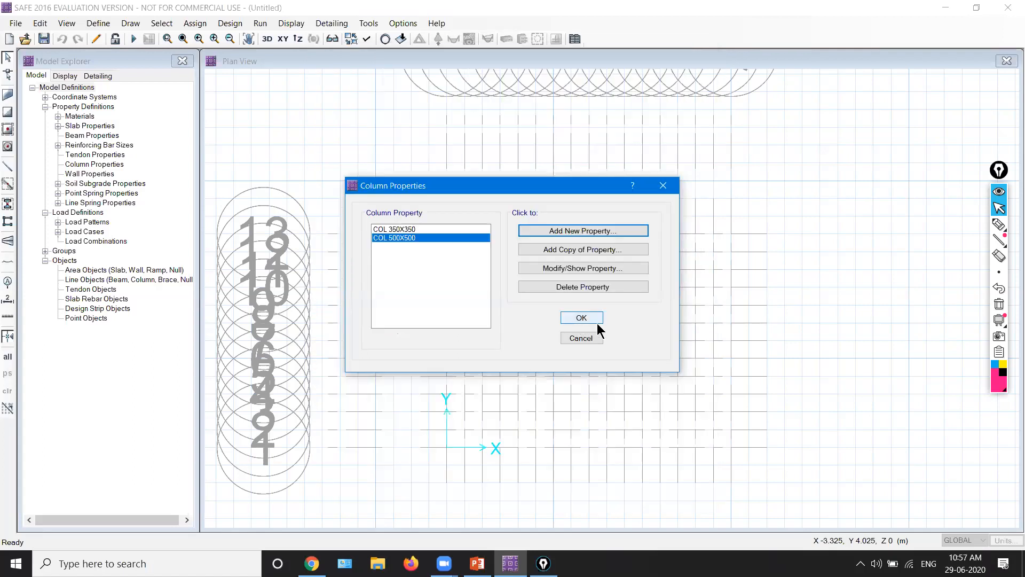
Review the property data of COL 500X500 and COL 350X350, and accept the column property list.
{"action": "left_click", "coordinate": [564, 266]}
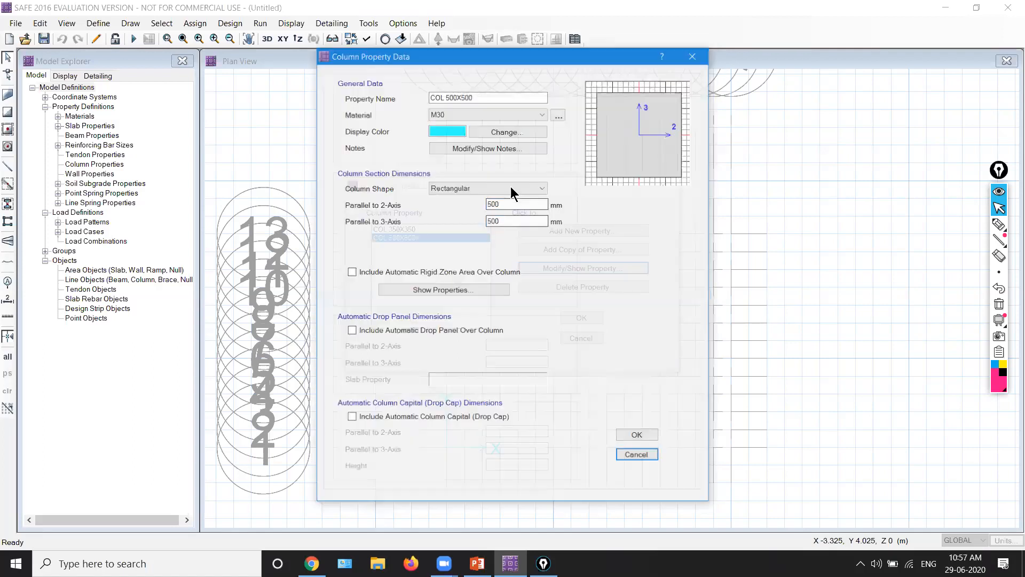
{"action": "left_click", "coordinate": [632, 436]}
{"action": "left_click", "coordinate": [434, 229]}
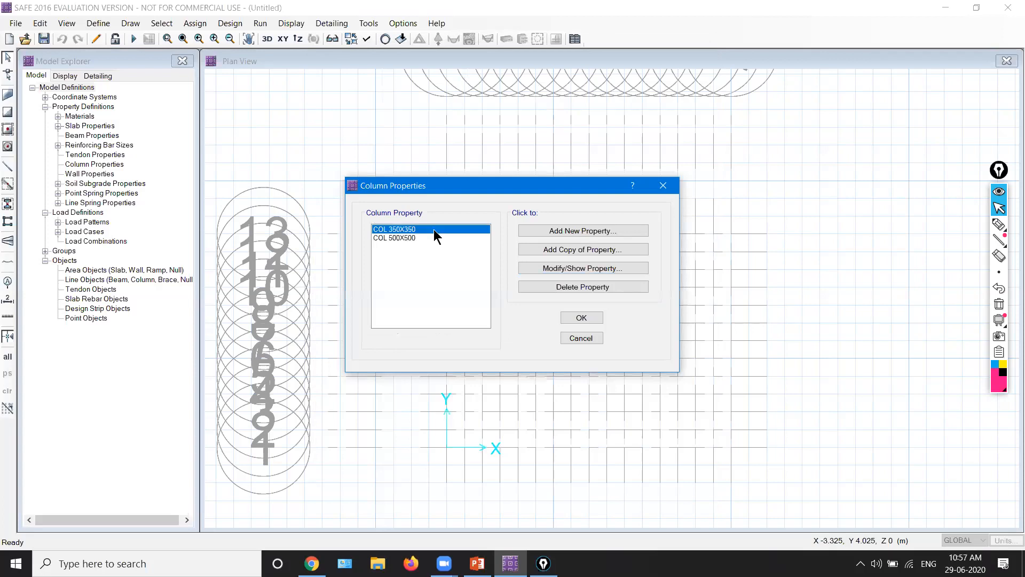
{"action": "left_click", "coordinate": [563, 268]}
{"action": "left_click", "coordinate": [646, 434]}
{"action": "left_click", "coordinate": [582, 318]}
Review the Footing slab's property data and close the slab property list.
{"action": "left_click", "coordinate": [98, 23]}
{"action": "left_click", "coordinate": [107, 52]}
{"action": "left_click", "coordinate": [550, 268]}
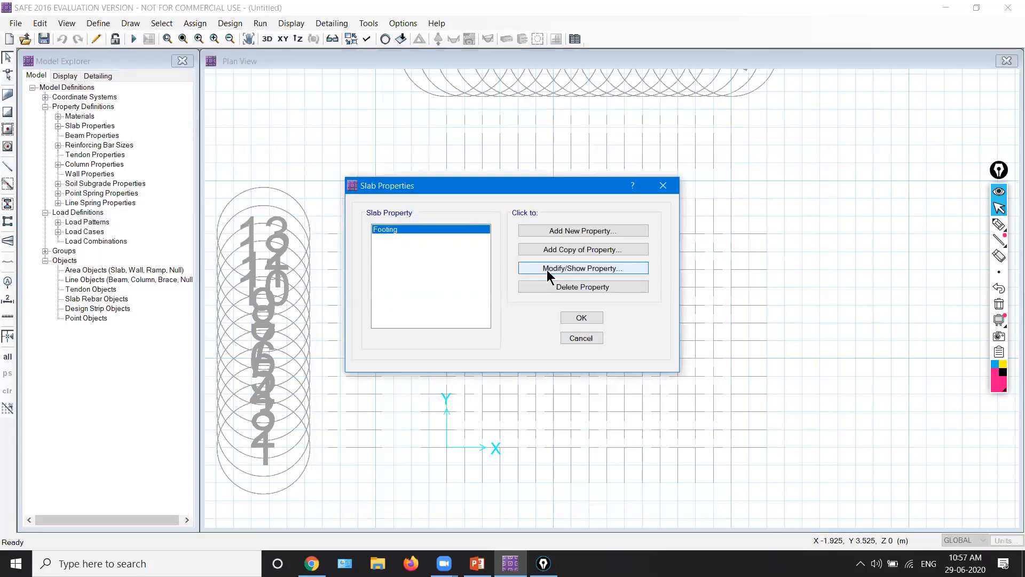
{"action": "left_click", "coordinate": [473, 414]}
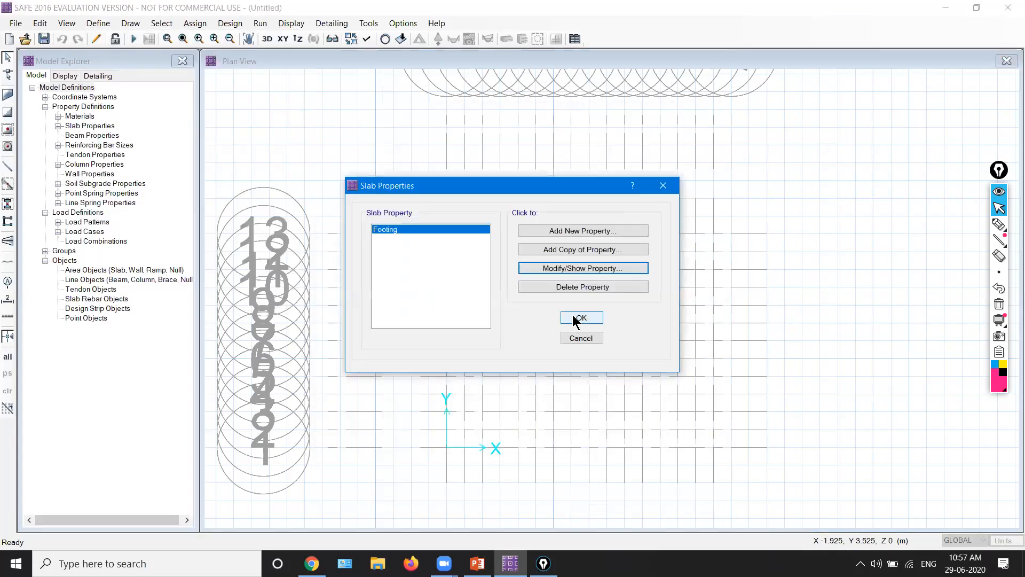
{"action": "left_click", "coordinate": [572, 316]}
Review the subgrade modulus and nonlinear option of the SOIL1 soil subgrade property.
{"action": "left_click", "coordinate": [99, 23]}
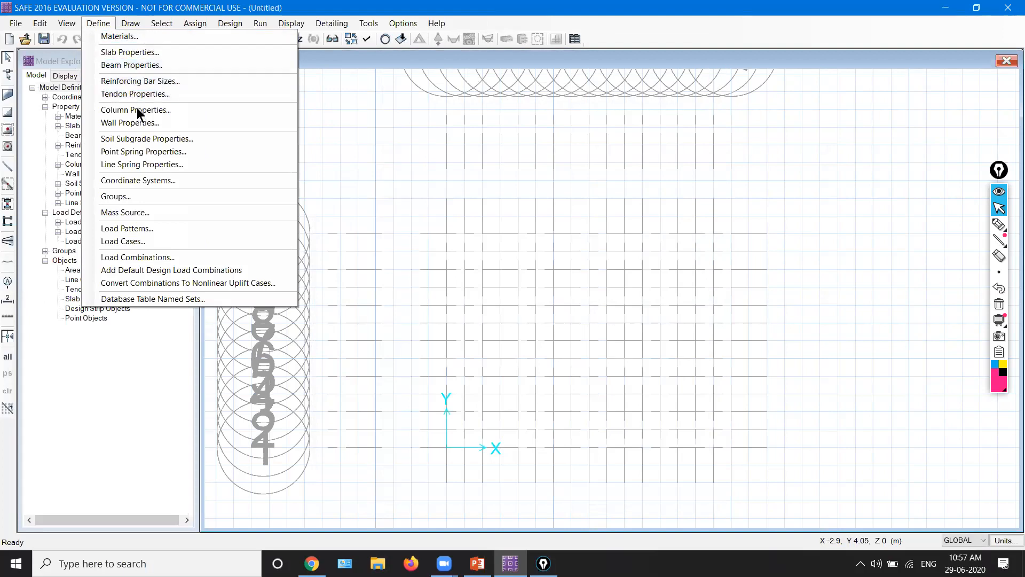
{"action": "left_click", "coordinate": [143, 139]}
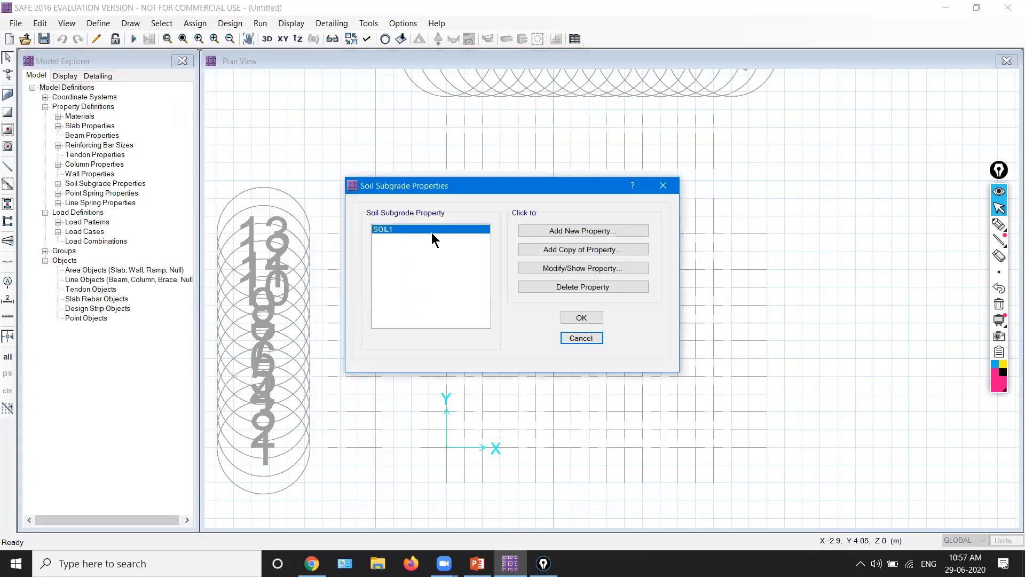
{"action": "left_click", "coordinate": [550, 268]}
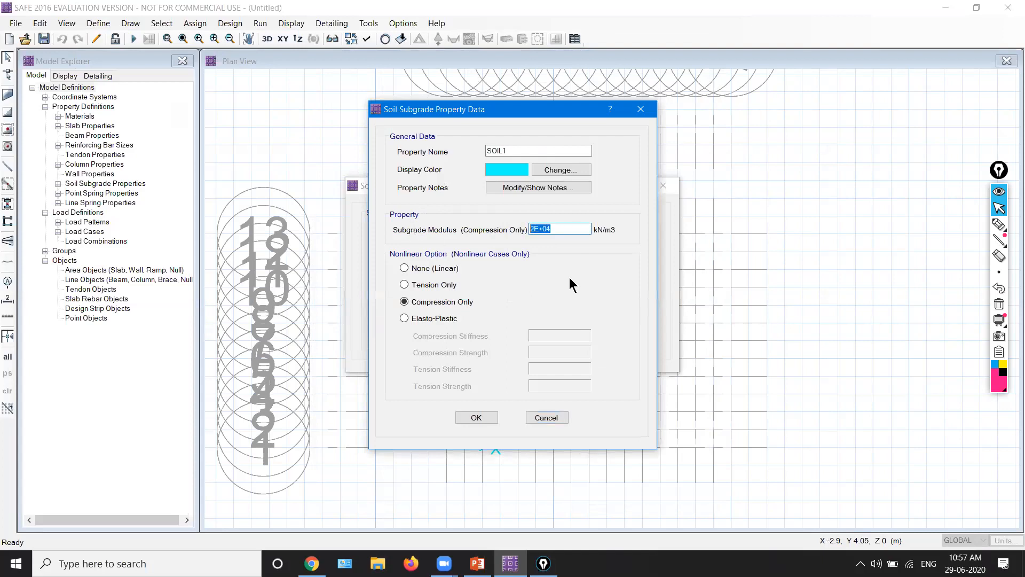
{"action": "left_click", "coordinate": [476, 417]}
{"action": "left_click", "coordinate": [578, 315]}
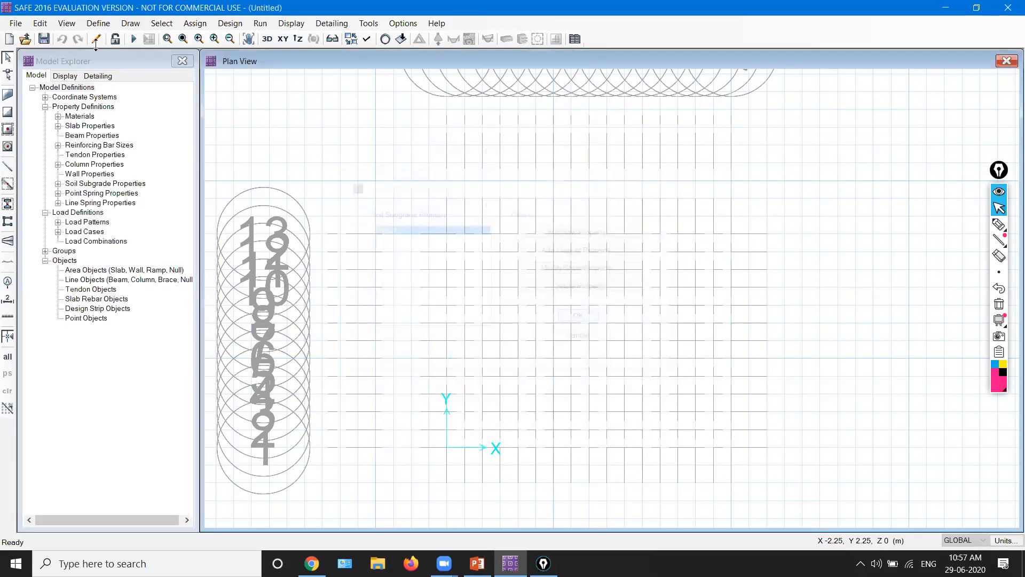
Review the defined load patterns with their self-weight multipliers, and check the load cases list.
{"action": "left_click", "coordinate": [97, 23]}
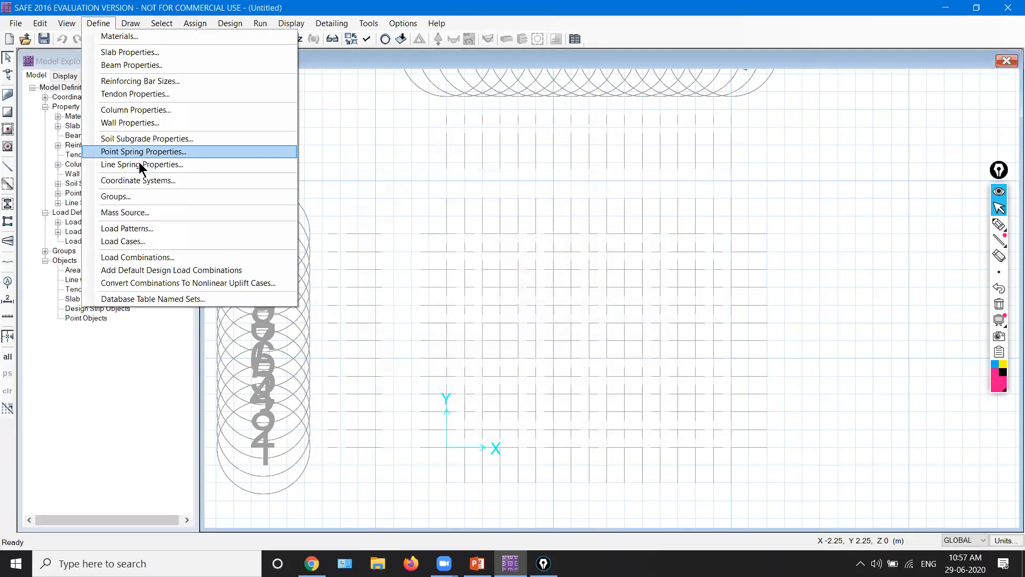
{"action": "left_click", "coordinate": [138, 229]}
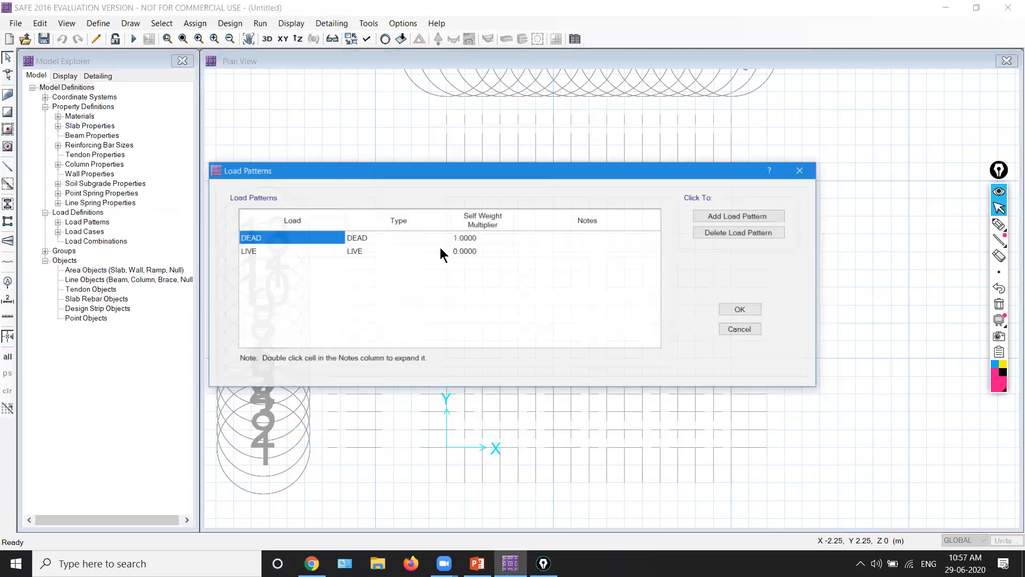
{"action": "left_click", "coordinate": [803, 170]}
{"action": "left_click", "coordinate": [98, 24]}
{"action": "left_click", "coordinate": [131, 241]}
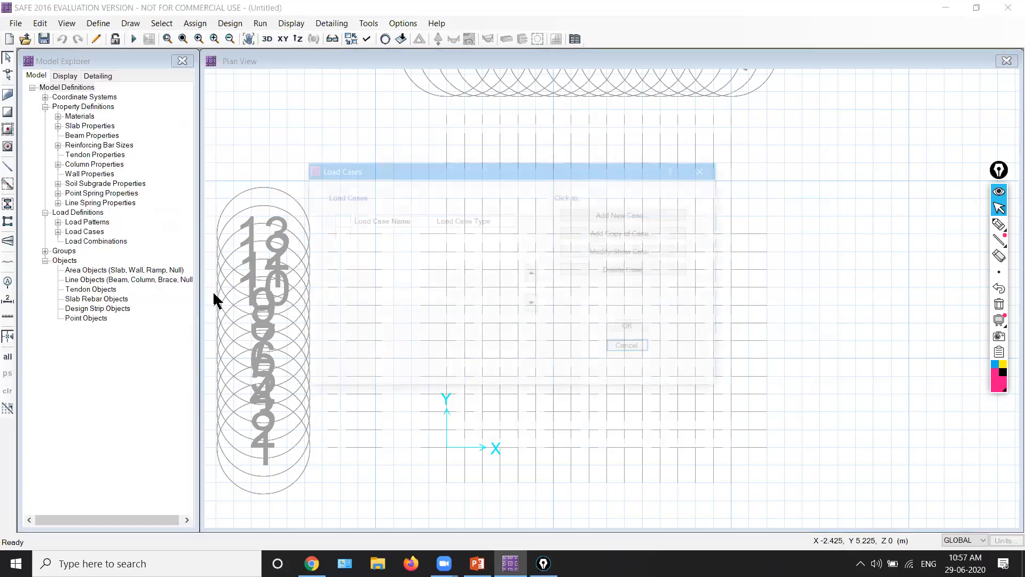
{"action": "left_click", "coordinate": [641, 349]}
Create a Linear Add load combination named 1.5(DL+LL) and give the DEAD load a scale factor of 1.5.
{"action": "left_click", "coordinate": [98, 23]}
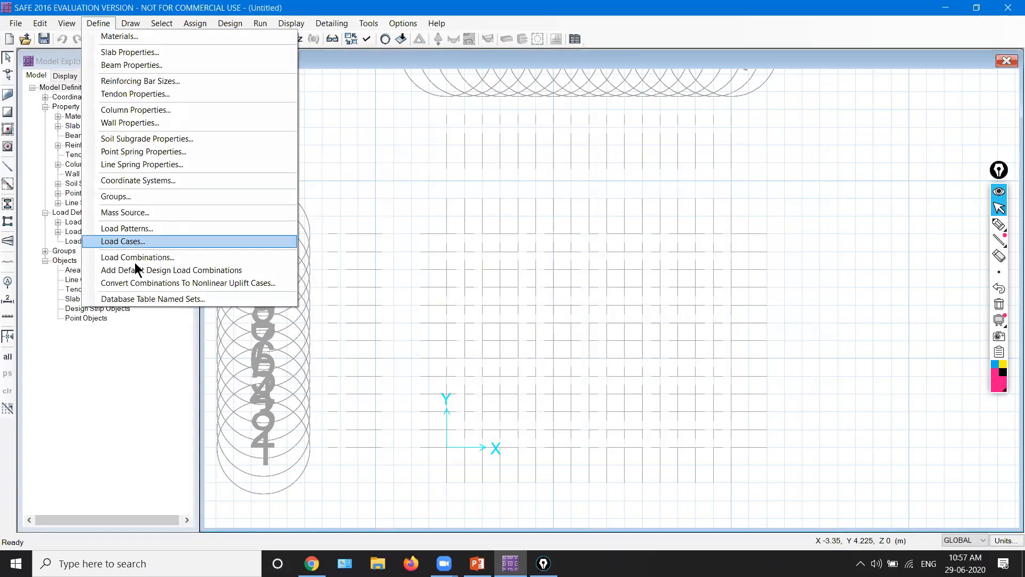
{"action": "left_click", "coordinate": [136, 258]}
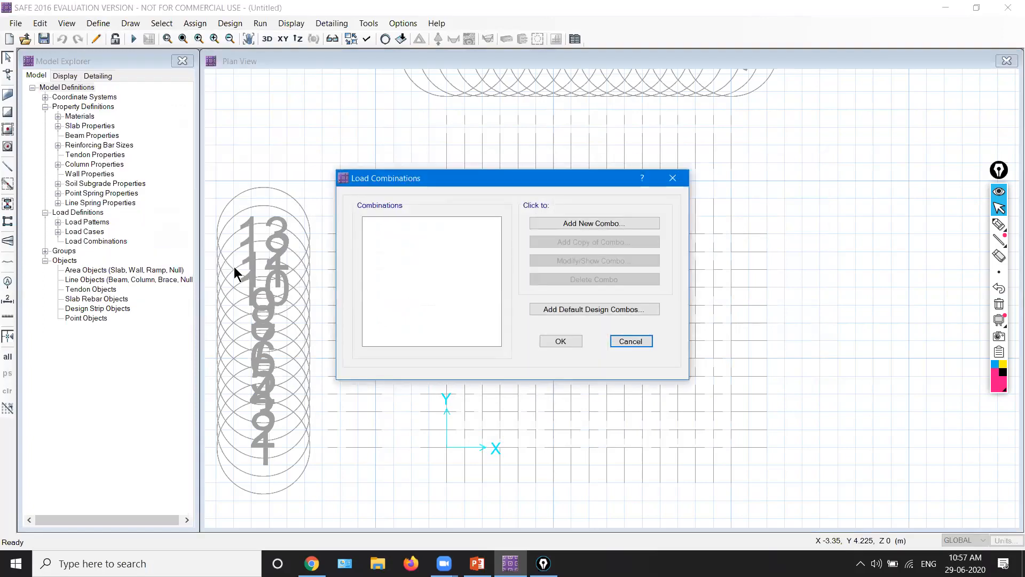
{"action": "left_click", "coordinate": [587, 224]}
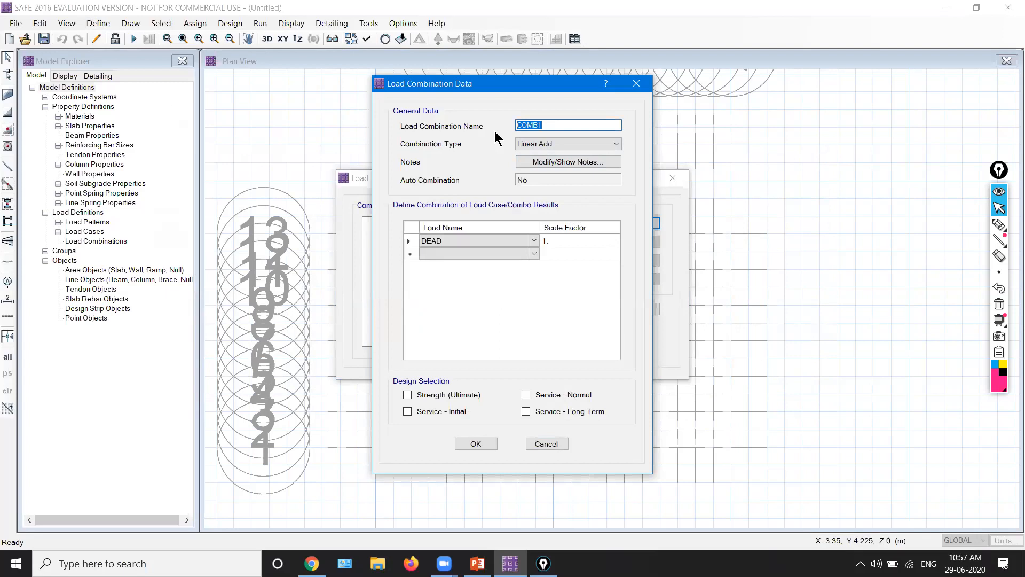
{"action": "type", "text": "1.5(DL+LL"}
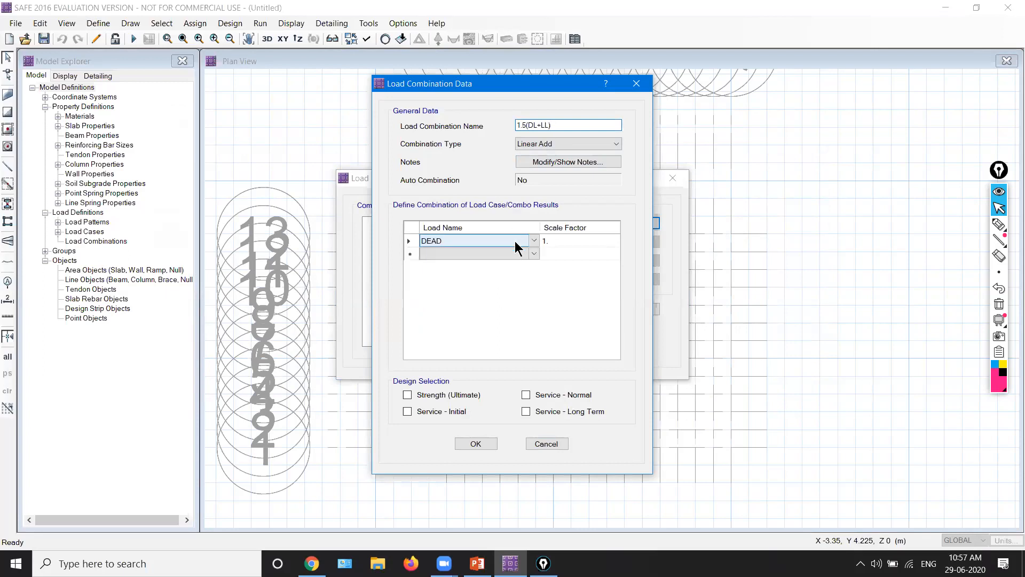
{"action": "left_click", "coordinate": [556, 239]}
{"action": "type", "text": "1"}
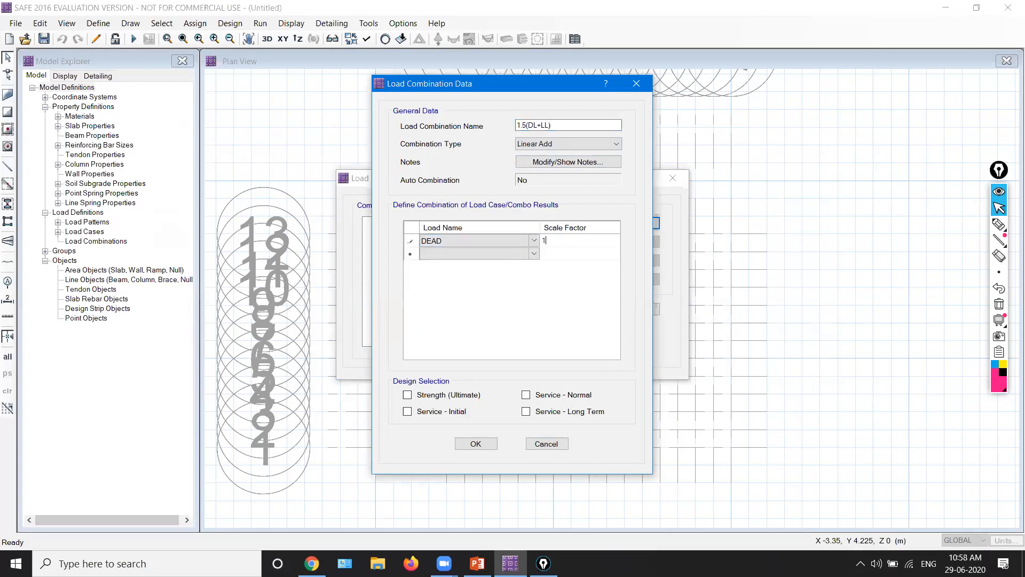
Add the LIVE load with scale factor 1.5, select Strength (Ultimate) design, and save the 1.5(DL+LL) combination.
{"action": "left_click", "coordinate": [516, 256]}
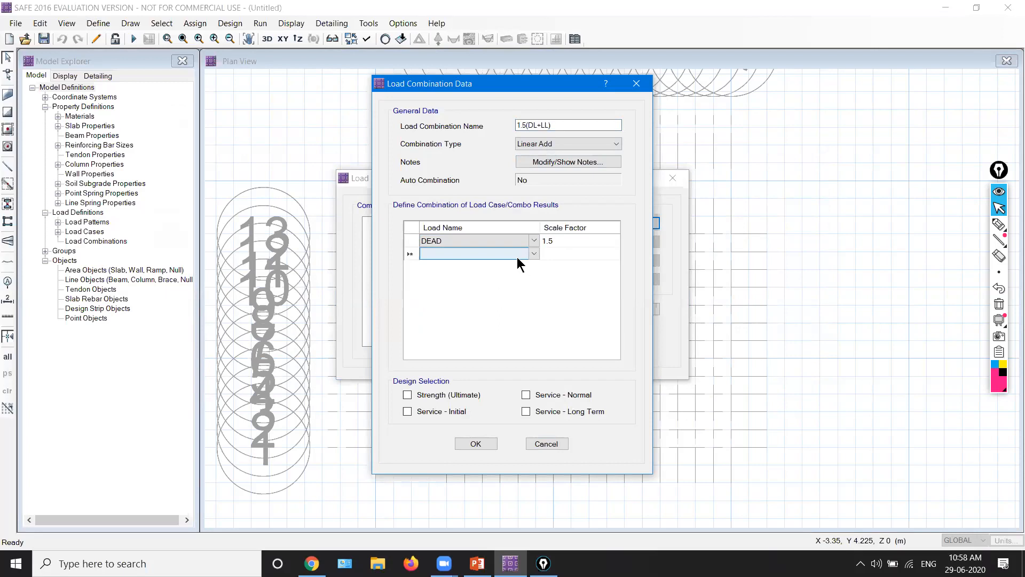
{"action": "left_click", "coordinate": [519, 252]}
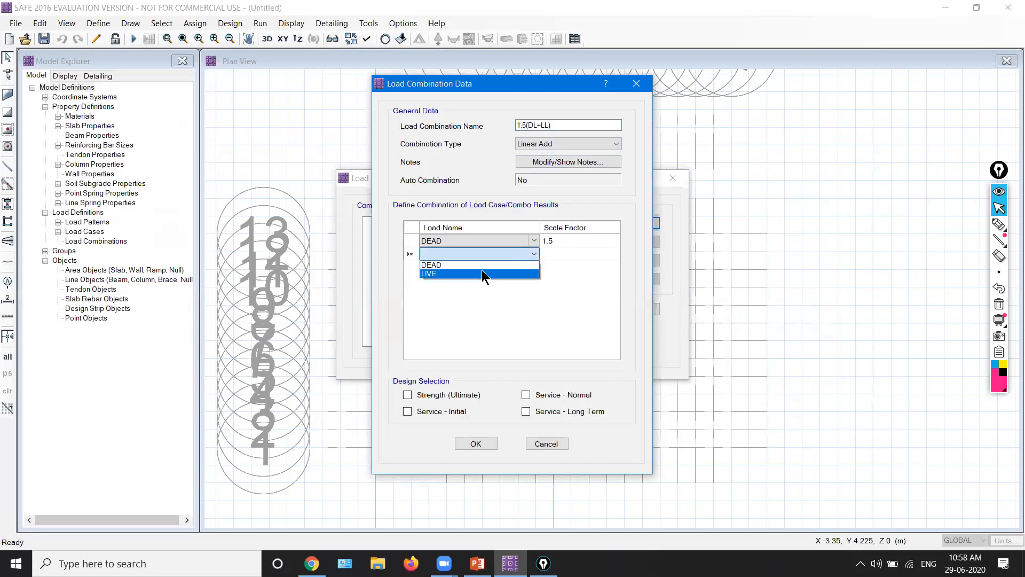
{"action": "left_click", "coordinate": [524, 273]}
{"action": "left_click", "coordinate": [556, 253]}
{"action": "type", "text": "1.5"}
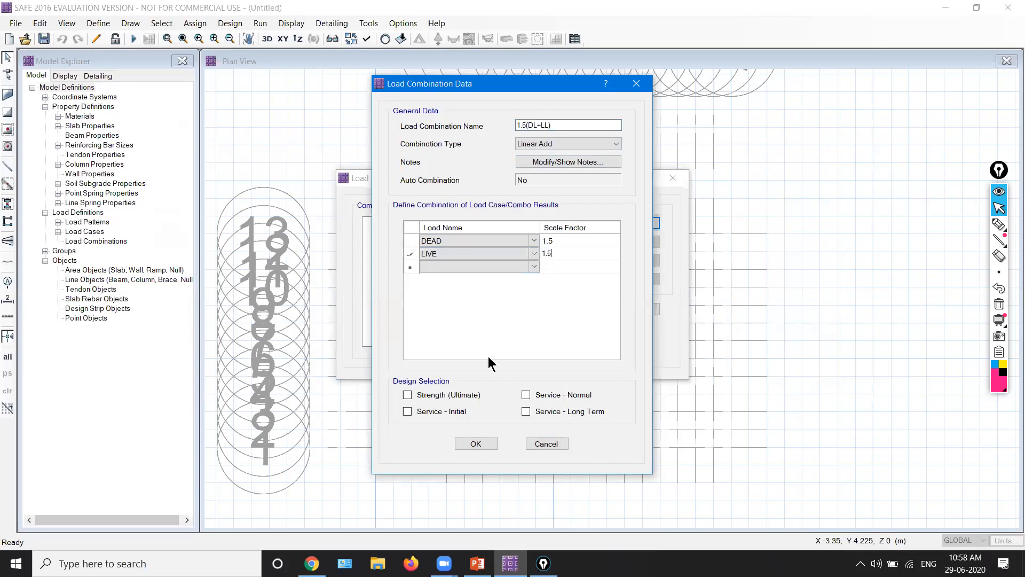
{"action": "left_click", "coordinate": [456, 395]}
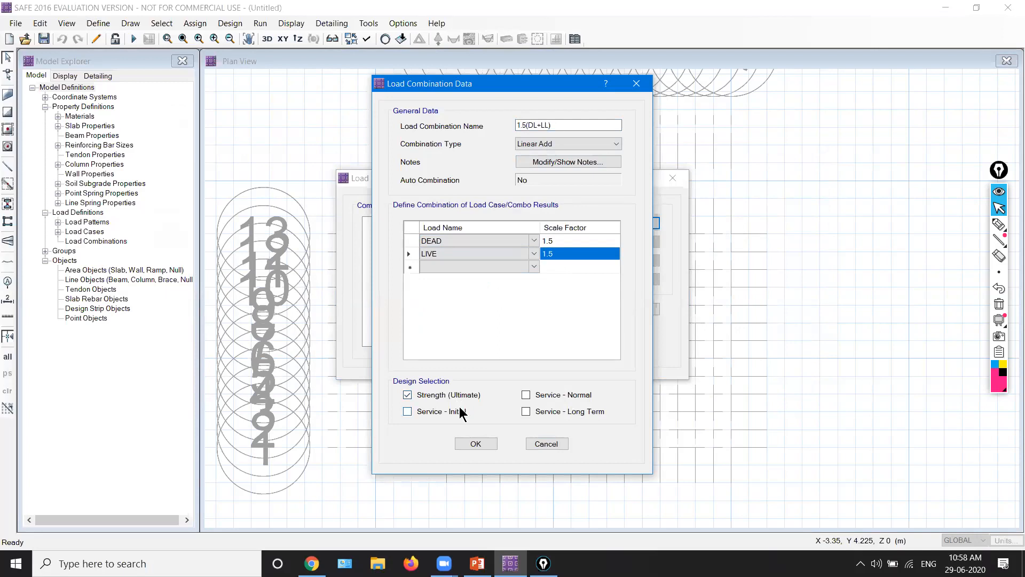
{"action": "left_click", "coordinate": [478, 445]}
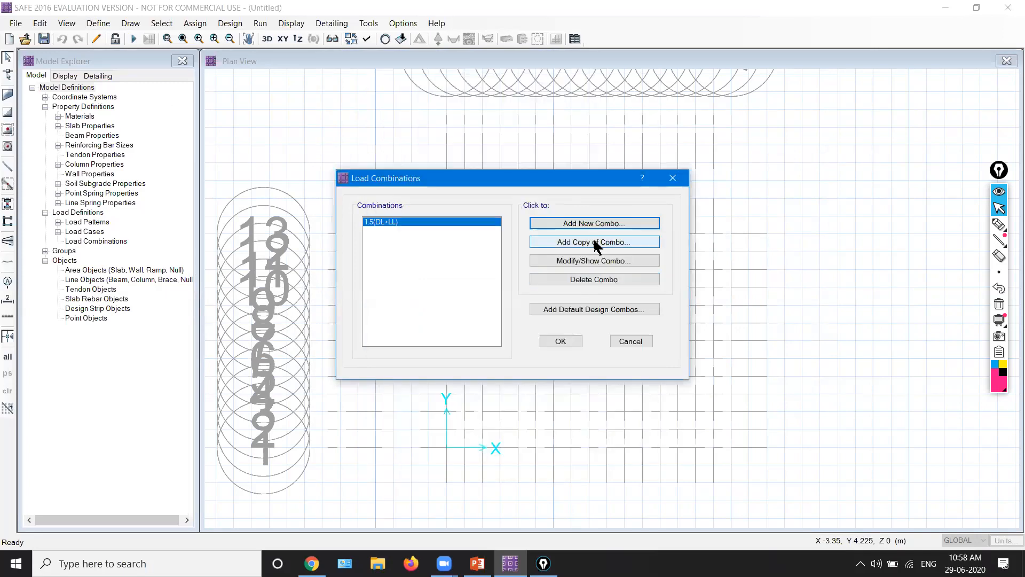
Create a second load combination named DL+LL with DEAD as its first load at scale factor 1.
{"action": "left_click", "coordinate": [590, 222]}
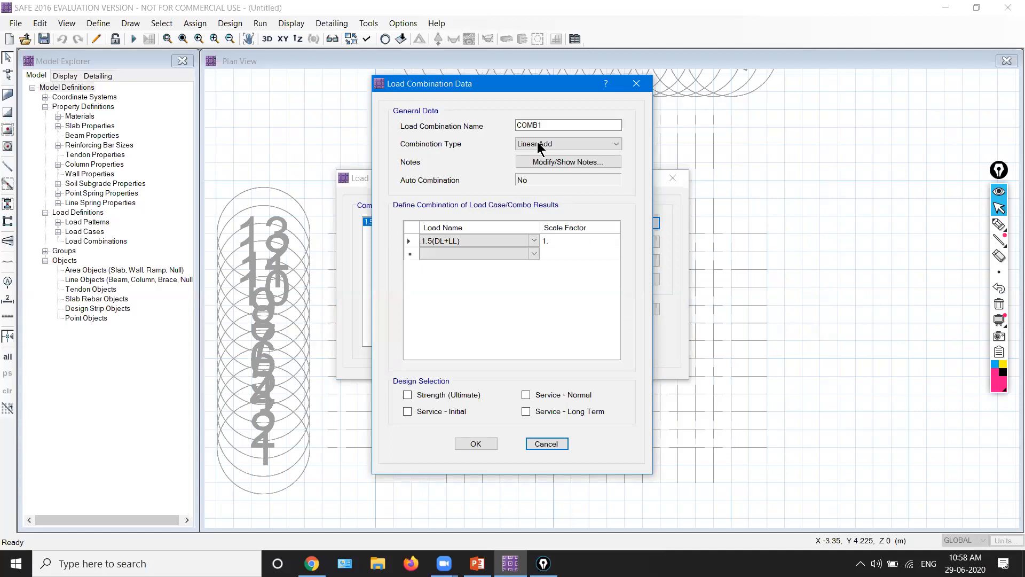
{"action": "double_click", "coordinate": [529, 125]}
{"action": "type", "text": "DL+LL"}
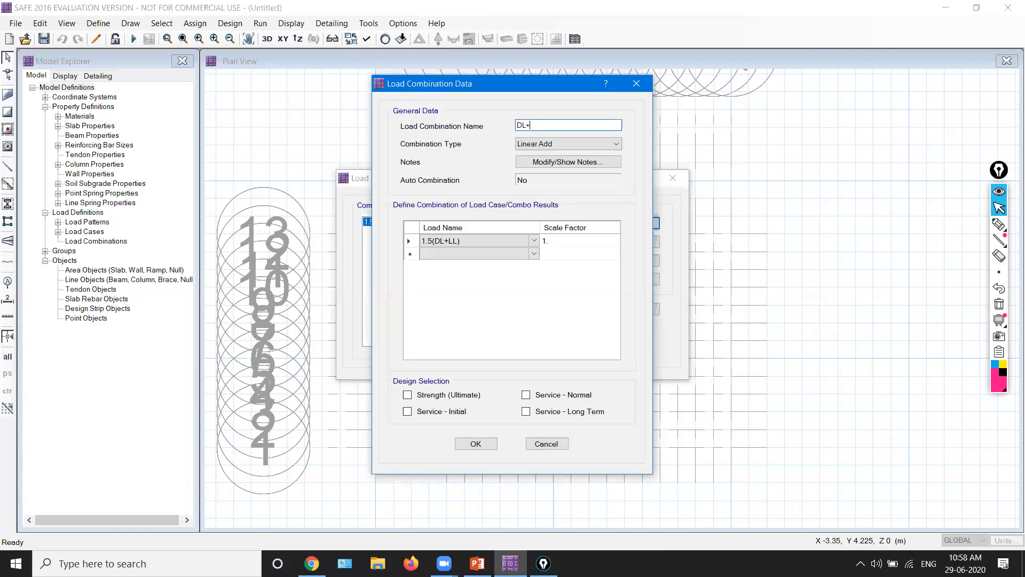
{"action": "left_click", "coordinate": [519, 241]}
{"action": "left_click", "coordinate": [517, 242]}
{"action": "left_click", "coordinate": [473, 265]}
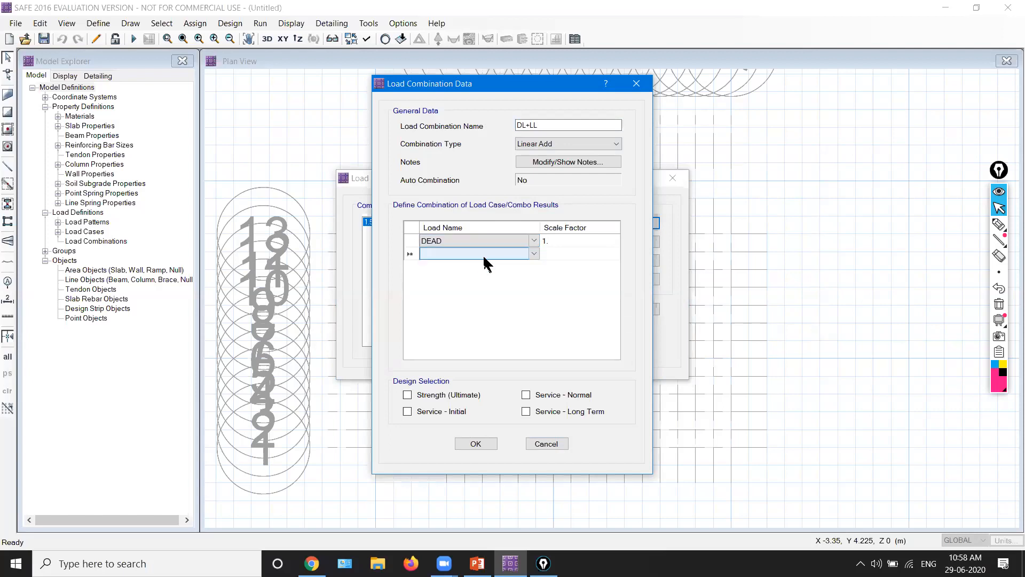
Add the LIVE load with scale factor 1 to DL+LL, save it, and accept the load combination list.
{"action": "left_click", "coordinate": [478, 254]}
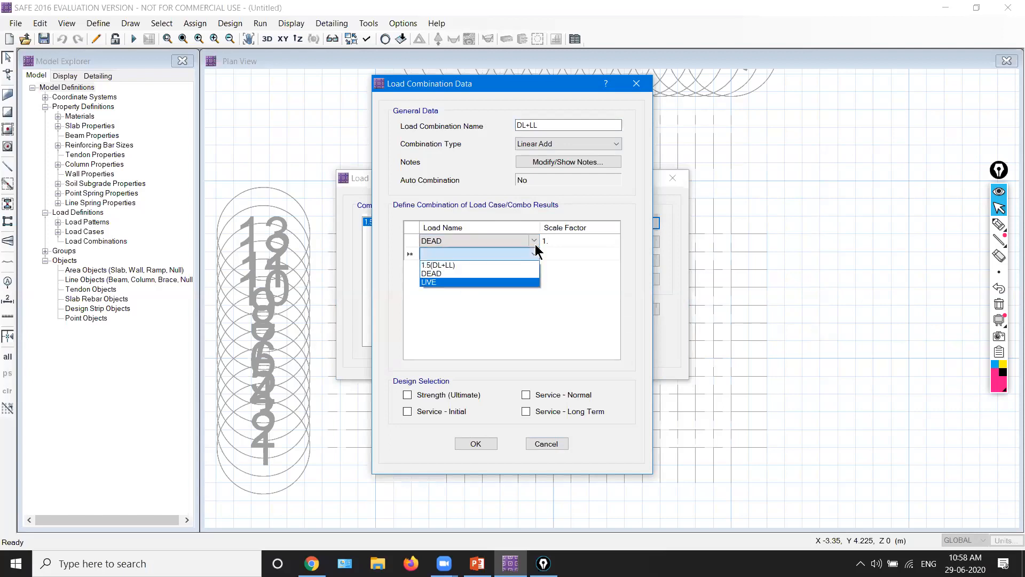
{"action": "left_click", "coordinate": [474, 278]}
{"action": "left_click", "coordinate": [554, 254]}
{"action": "type", "text": "1"}
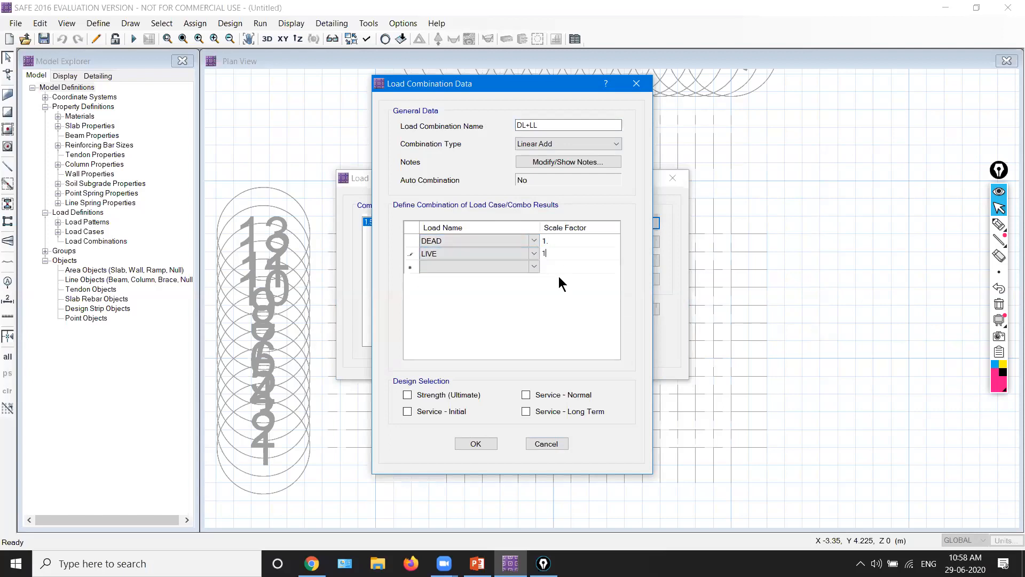
{"action": "left_click", "coordinate": [457, 411]}
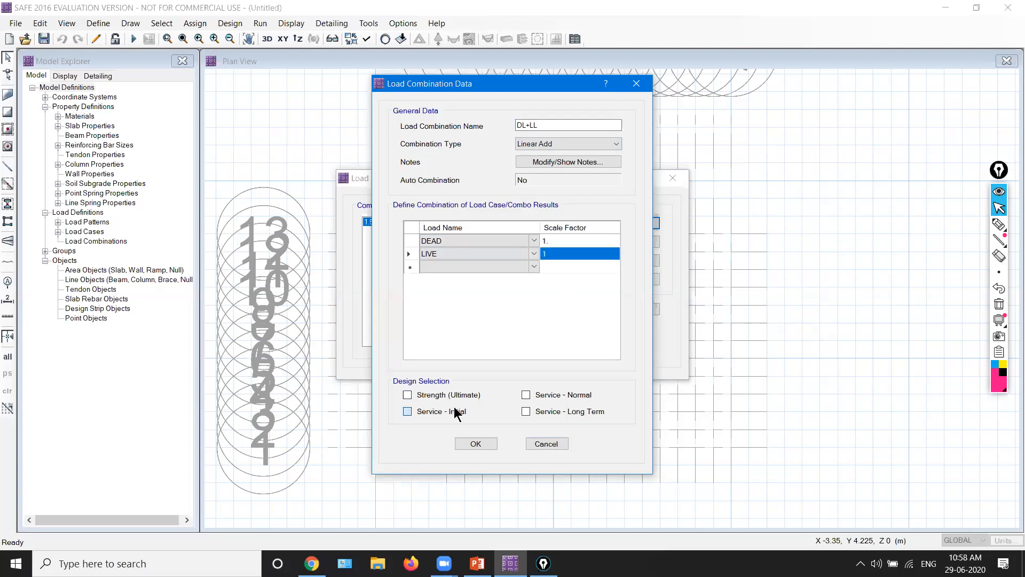
{"action": "left_click", "coordinate": [482, 445]}
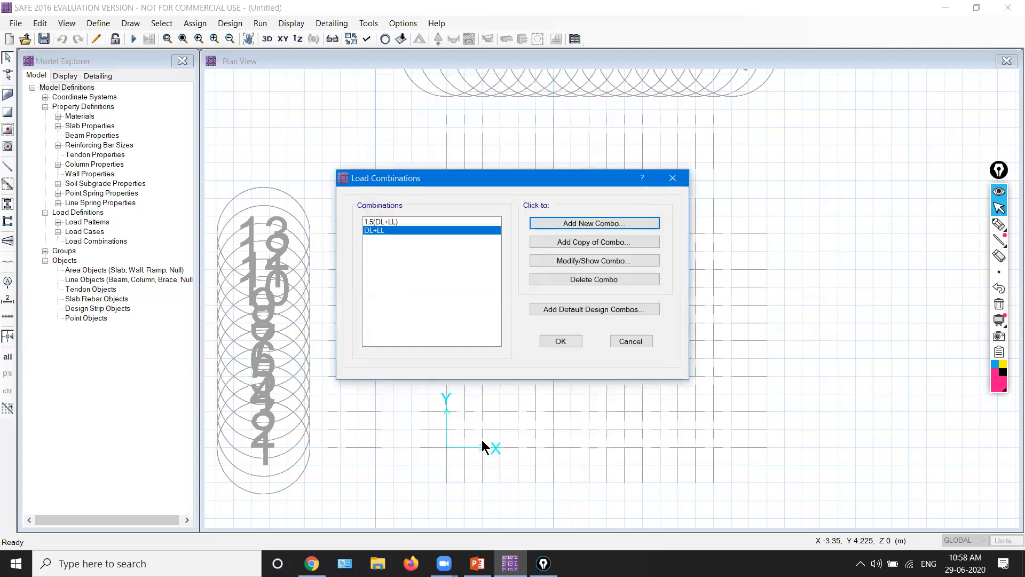
{"action": "left_click", "coordinate": [383, 222]}
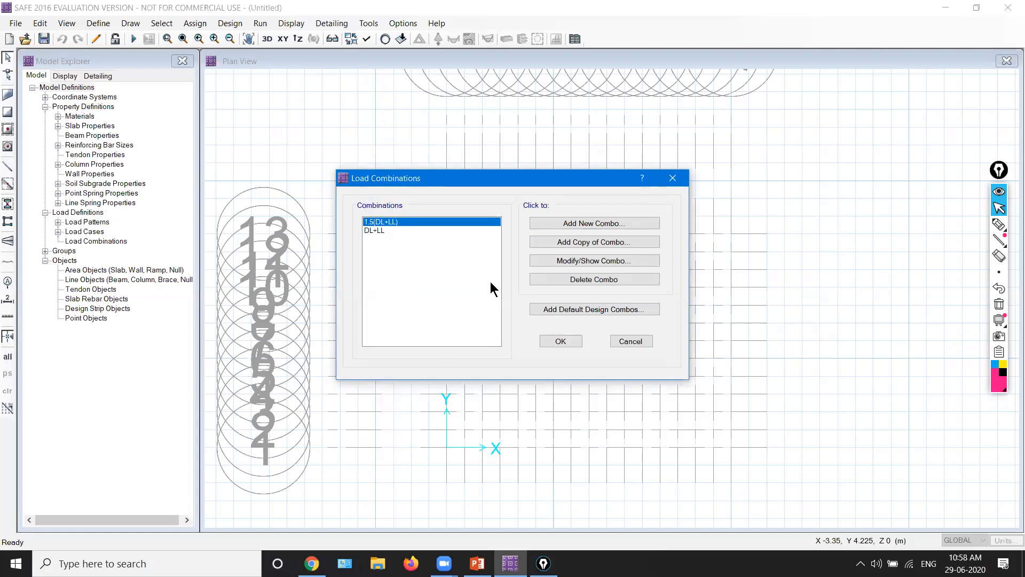
{"action": "left_click", "coordinate": [561, 341]}
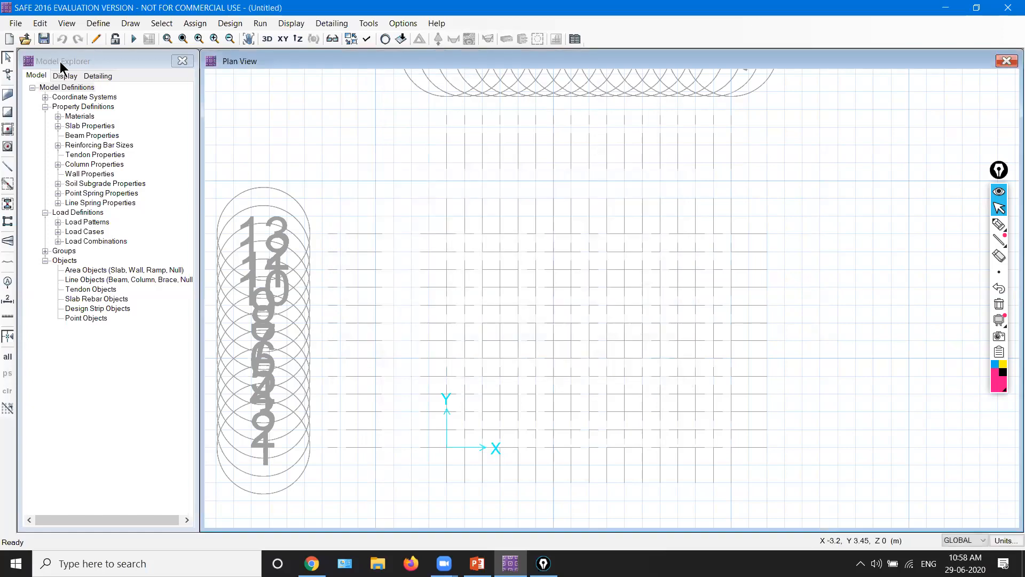
Save the model to the Desktop as TRAPEZOIDAL FOOTING.
{"action": "left_click", "coordinate": [44, 40]}
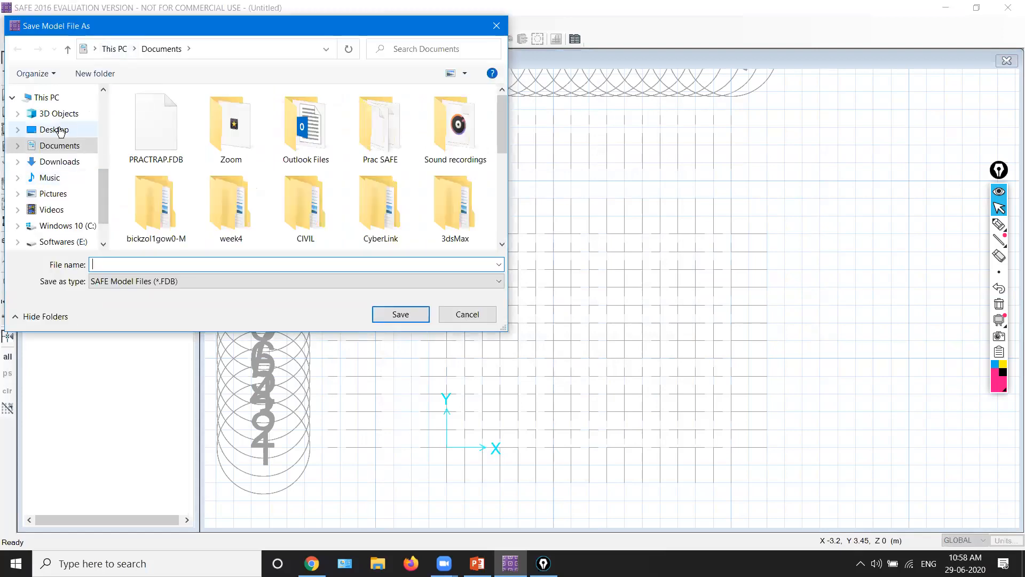
{"action": "left_click", "coordinate": [60, 130]}
{"action": "left_click", "coordinate": [150, 263]}
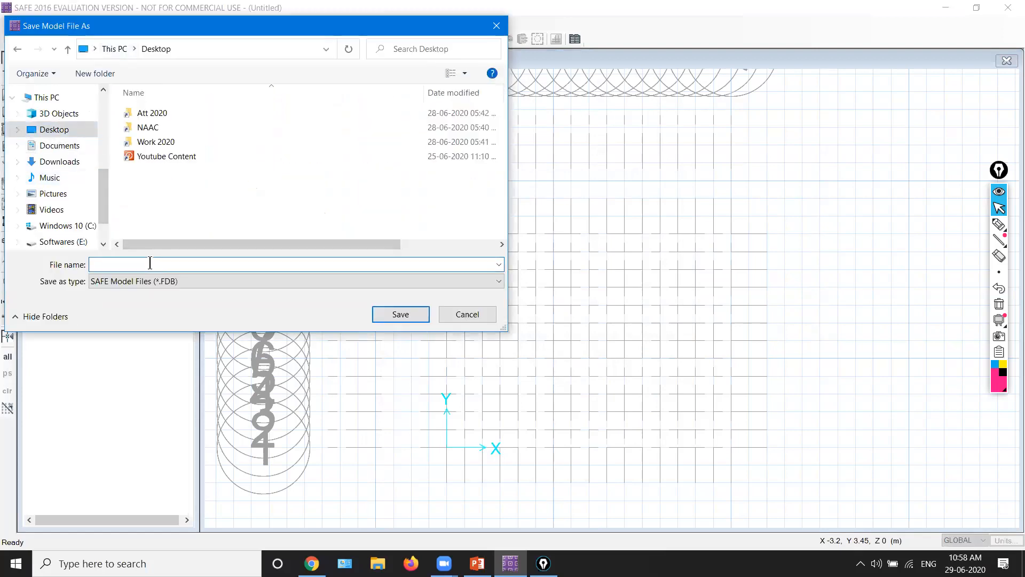
{"action": "type", "text": "TRAPEZOIDAL FOOTING"}
{"action": "key", "text": "Return"}
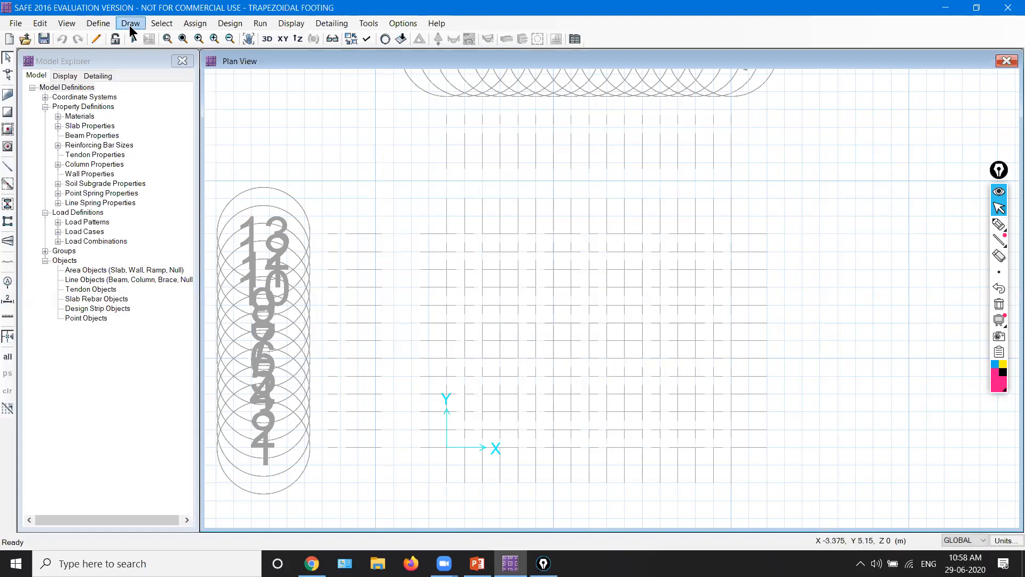
Draw a trapezoidal slab with the Footing property and straight edges through corners (4, 3), (4, 0), (0, 0.5) and (0, 2.5) m.
{"action": "left_click", "coordinate": [99, 23]}
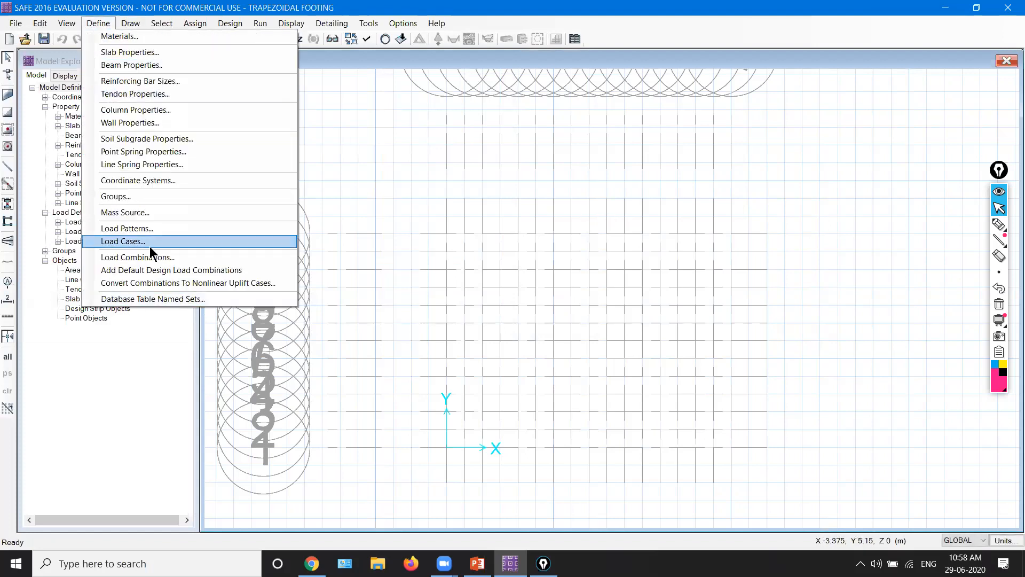
{"action": "left_click", "coordinate": [131, 23]}
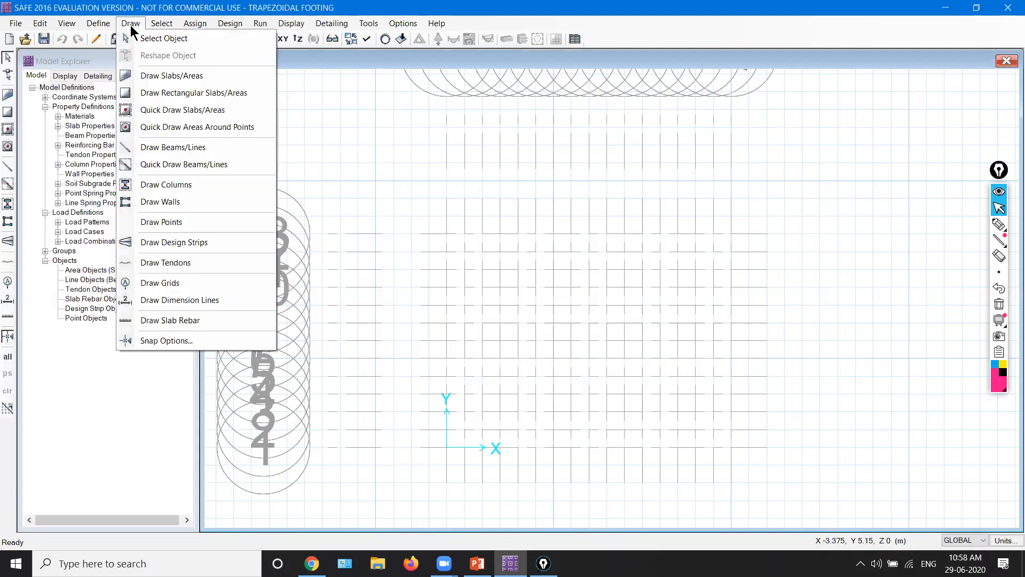
{"action": "left_click", "coordinate": [158, 79]}
{"action": "left_click", "coordinate": [871, 84]}
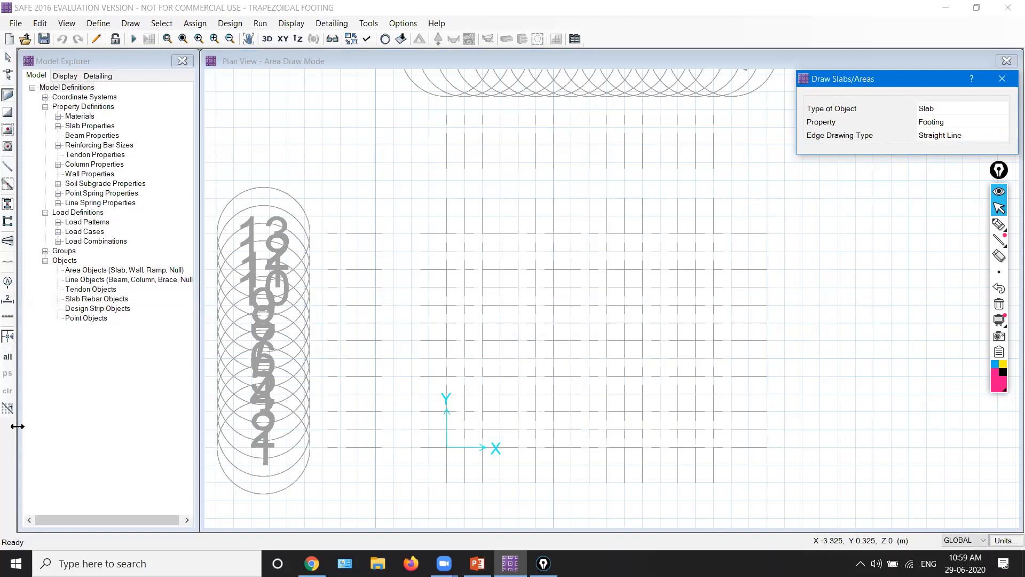
{"action": "left_click", "coordinate": [933, 122]}
{"action": "left_click", "coordinate": [949, 124]}
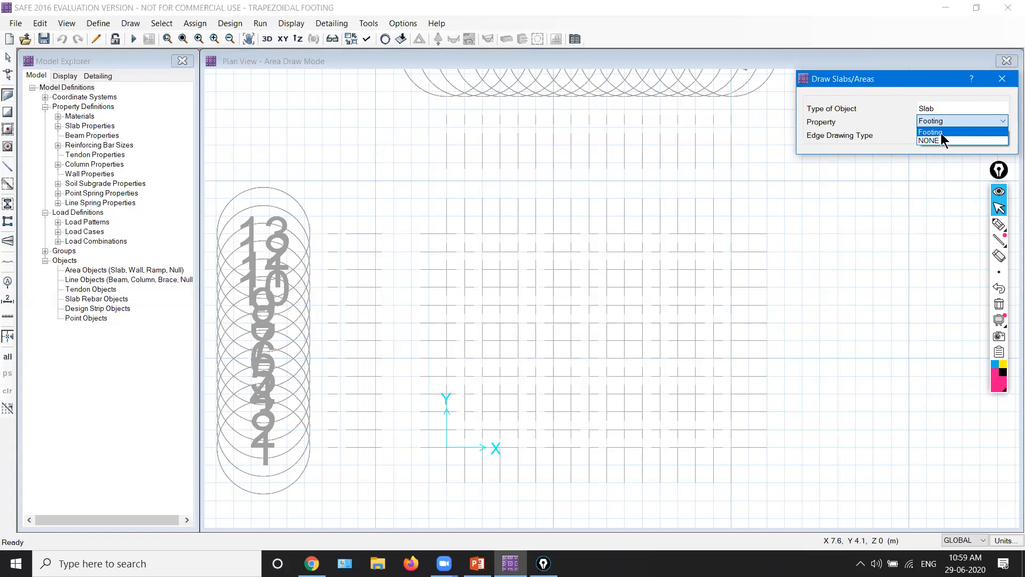
{"action": "left_click", "coordinate": [941, 133]}
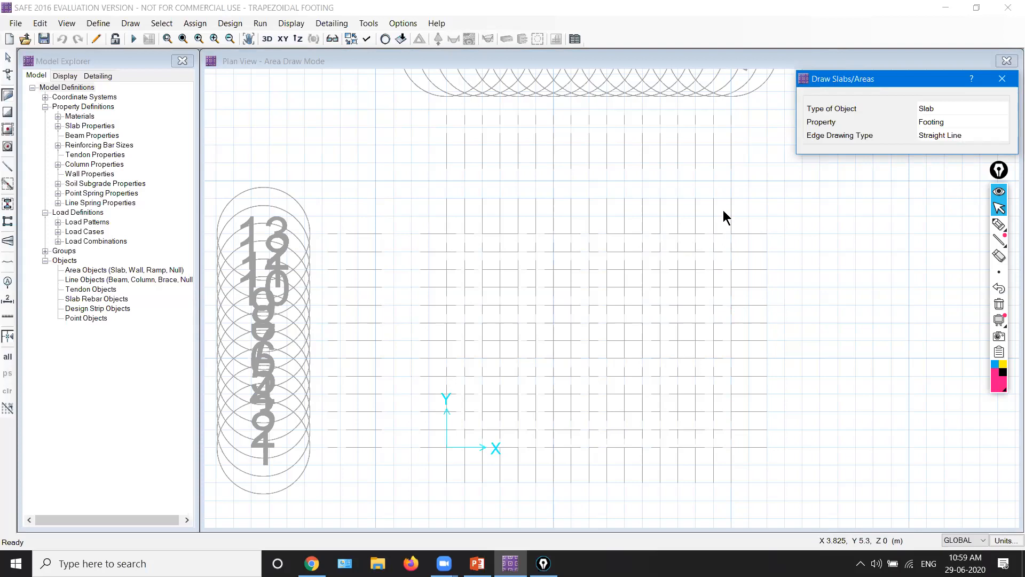
{"action": "left_click", "coordinate": [729, 245]}
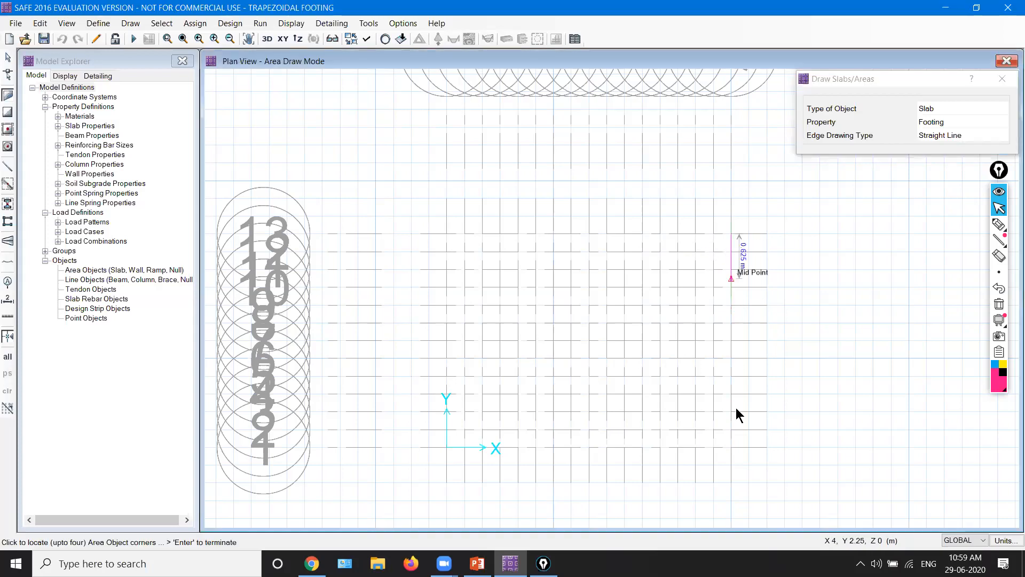
{"action": "left_click", "coordinate": [734, 453]}
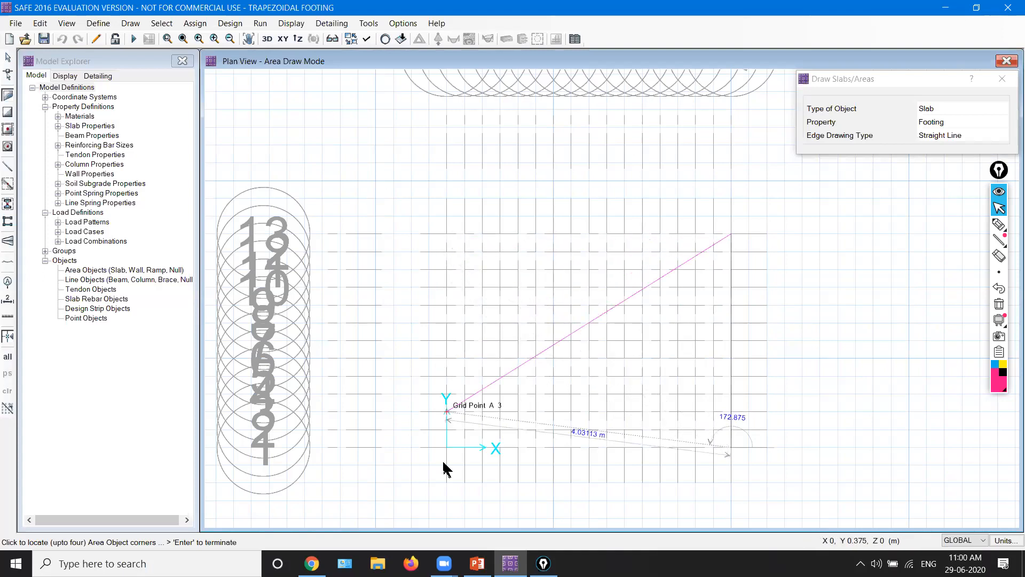
{"action": "scroll", "coordinate": [449, 447], "scroll_direction": "up", "scroll_amount": 1}
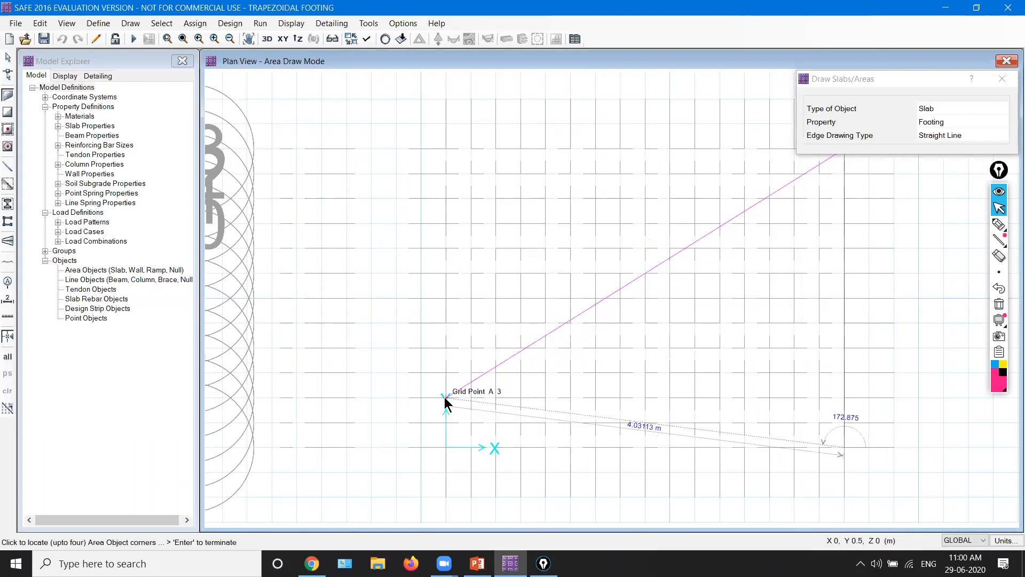
{"action": "left_click", "coordinate": [445, 397]}
{"action": "scroll", "coordinate": [445, 406], "scroll_direction": "down", "scroll_amount": 1}
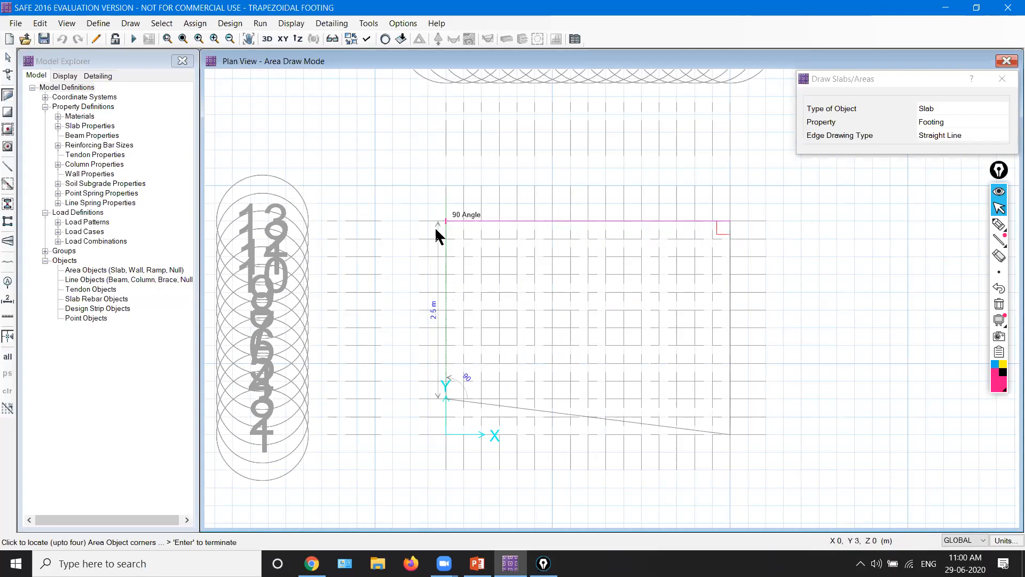
{"action": "left_click", "coordinate": [446, 256]}
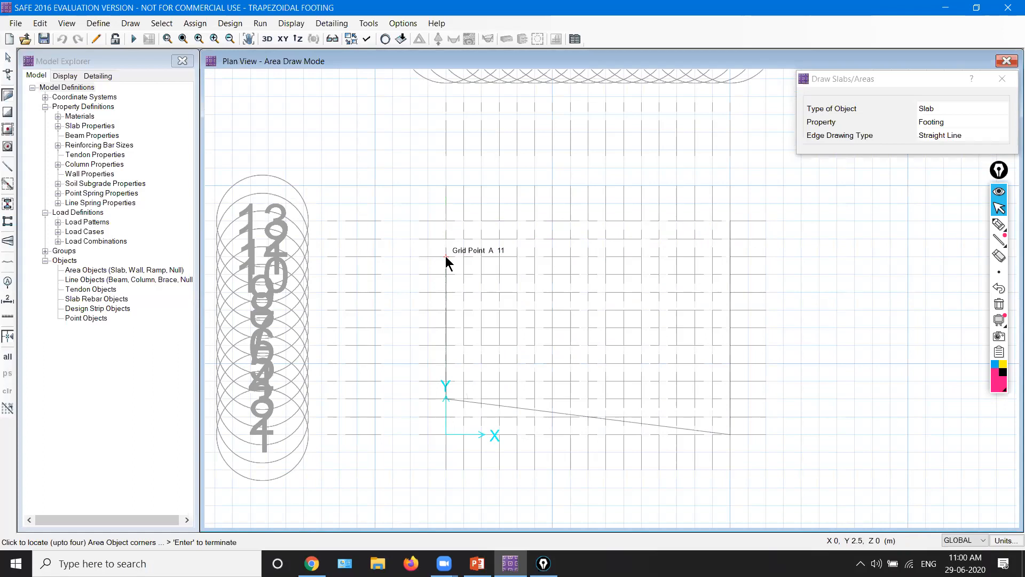
Close the trapezoidal footing slab at its (4, 3) m corner and leave the slab drawing command.
{"action": "left_click", "coordinate": [730, 220]}
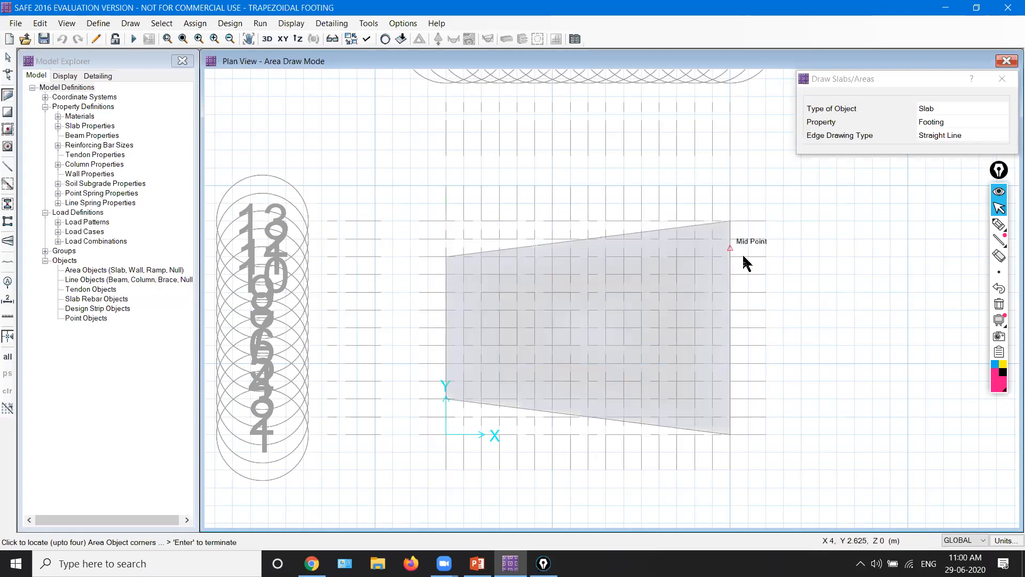
{"action": "key", "text": "Escape"}
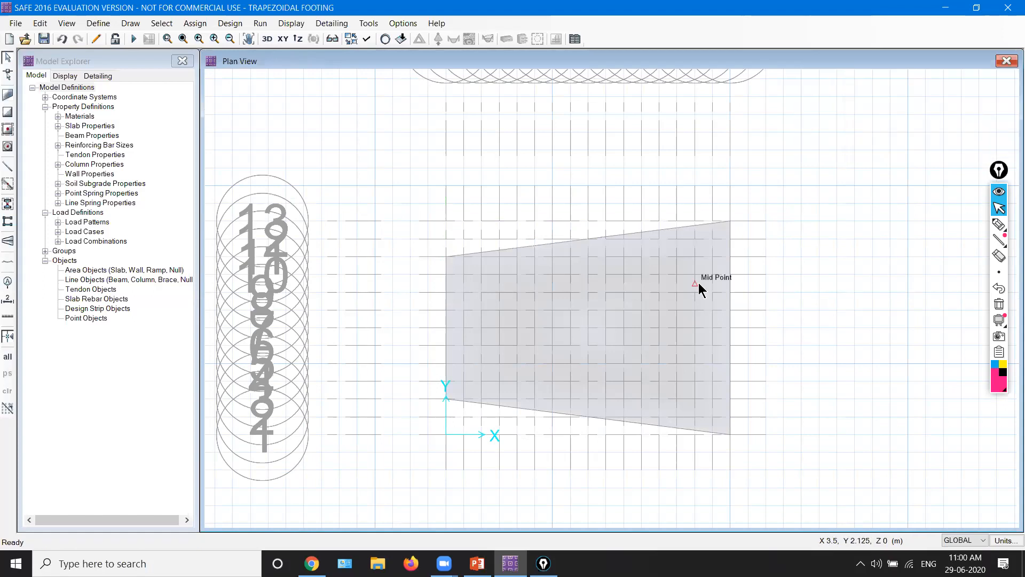
{"action": "scroll", "coordinate": [699, 284], "scroll_direction": "up", "scroll_amount": 1}
{"action": "scroll", "coordinate": [698, 279], "scroll_direction": "down", "scroll_amount": 1}
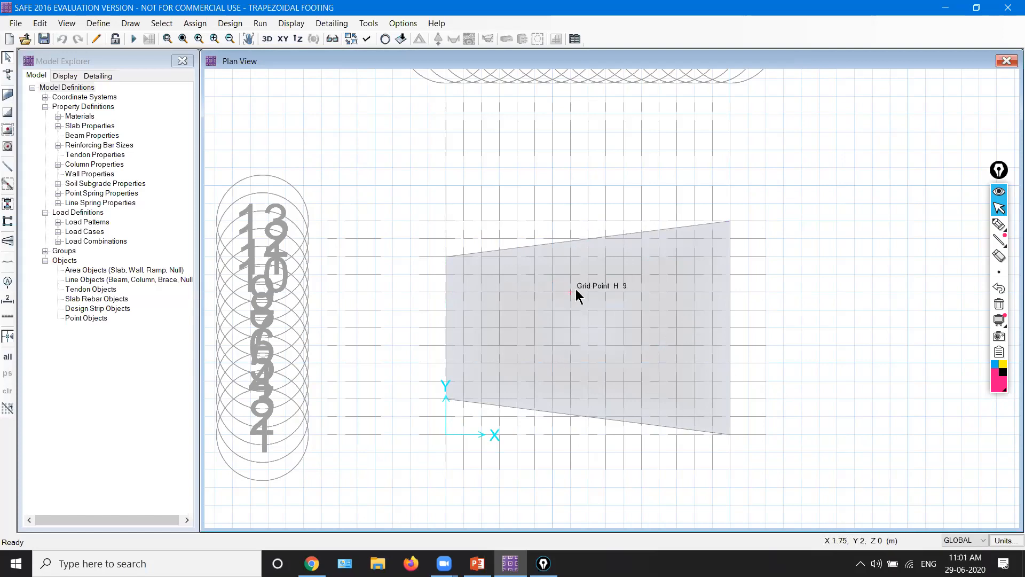
Start drawing a column with Property Below set to NONE and Property Above set to COL 350X350.
{"action": "left_click", "coordinate": [133, 23]}
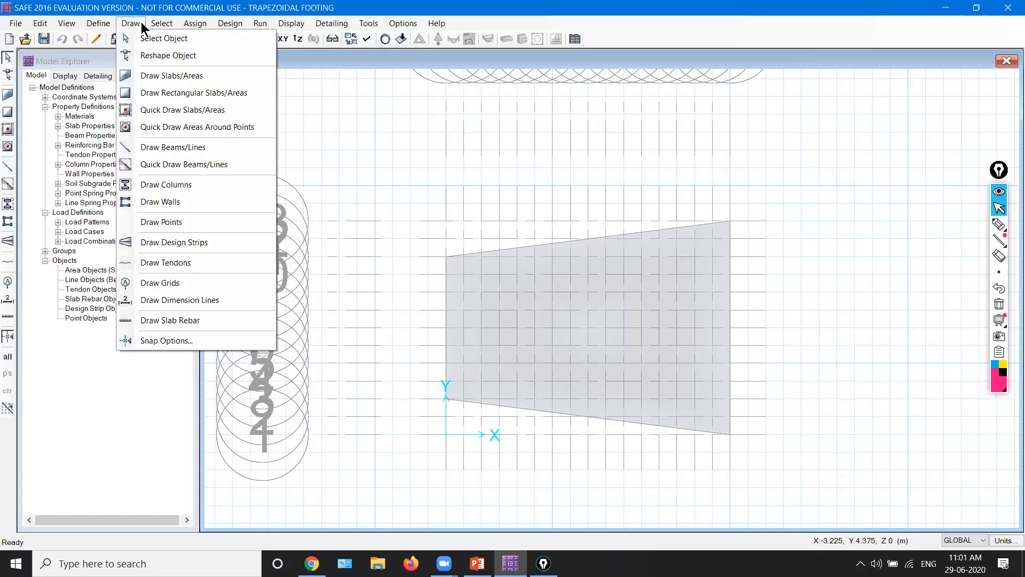
{"action": "left_click", "coordinate": [157, 187]}
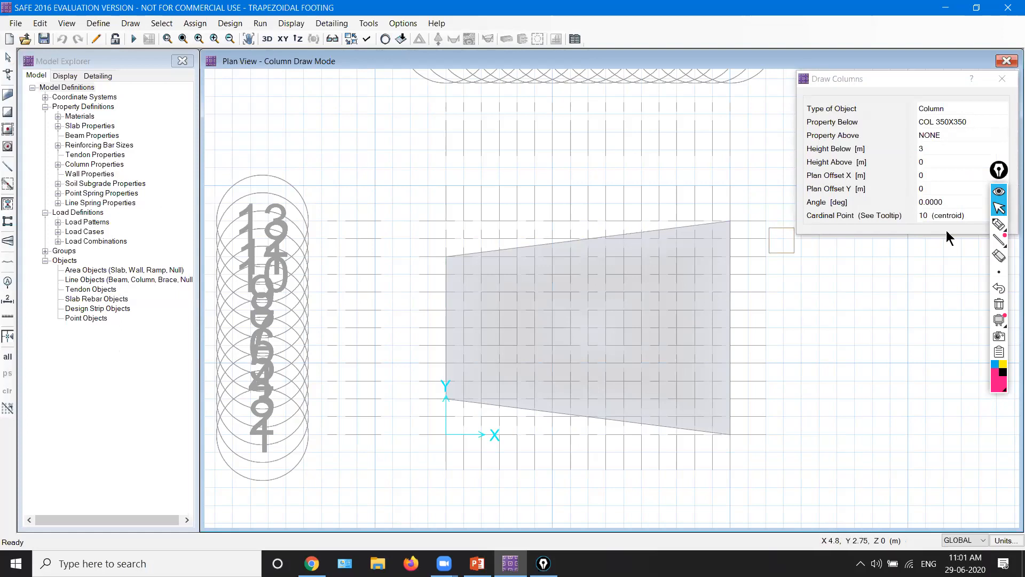
{"action": "left_click", "coordinate": [999, 172]}
{"action": "left_click_drag", "start_coordinate": [1000, 172], "coordinate": [1007, 255]}
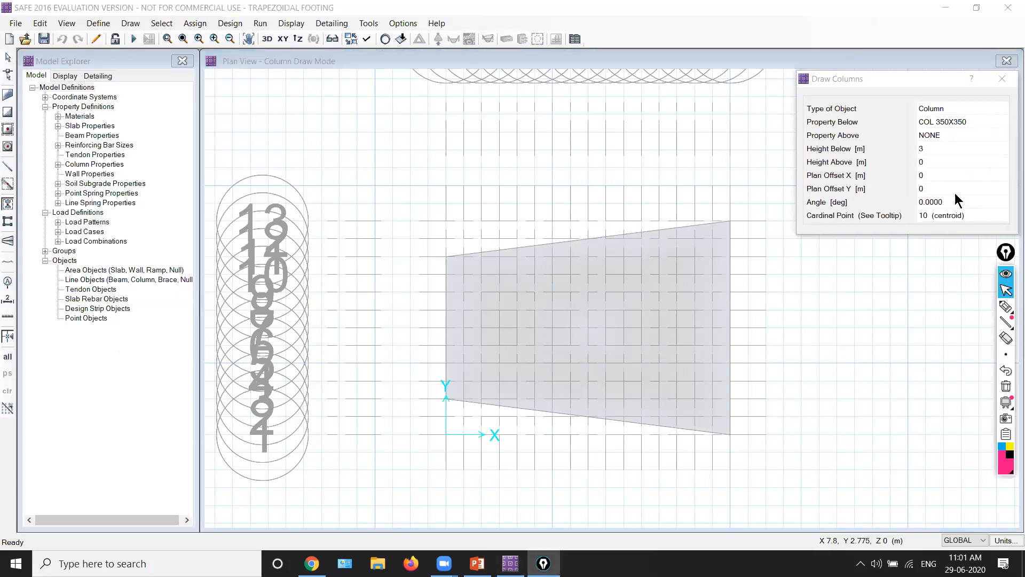
{"action": "left_click", "coordinate": [857, 81]}
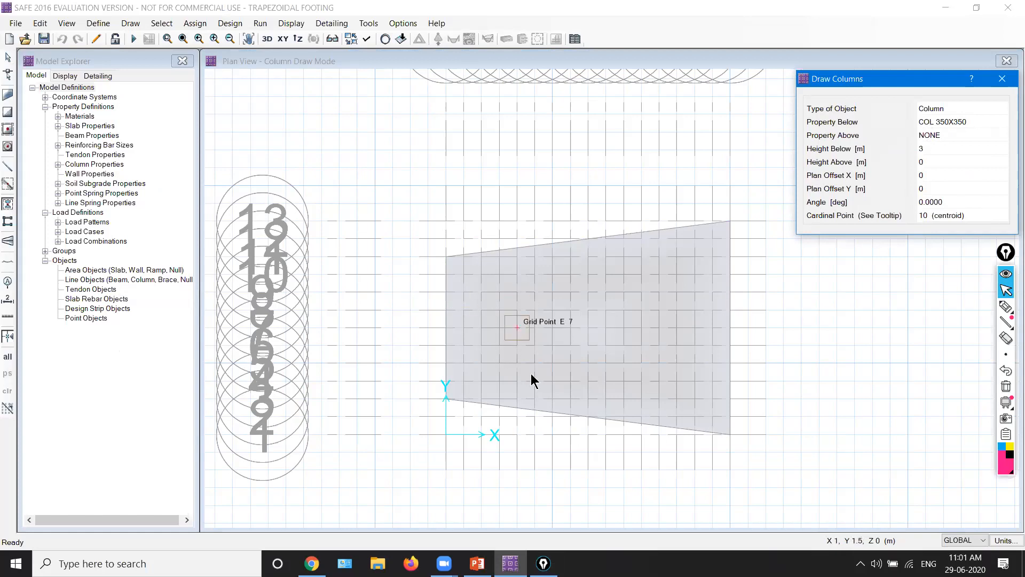
{"action": "left_click", "coordinate": [936, 123]}
{"action": "left_click", "coordinate": [936, 123]}
{"action": "left_click", "coordinate": [934, 150]}
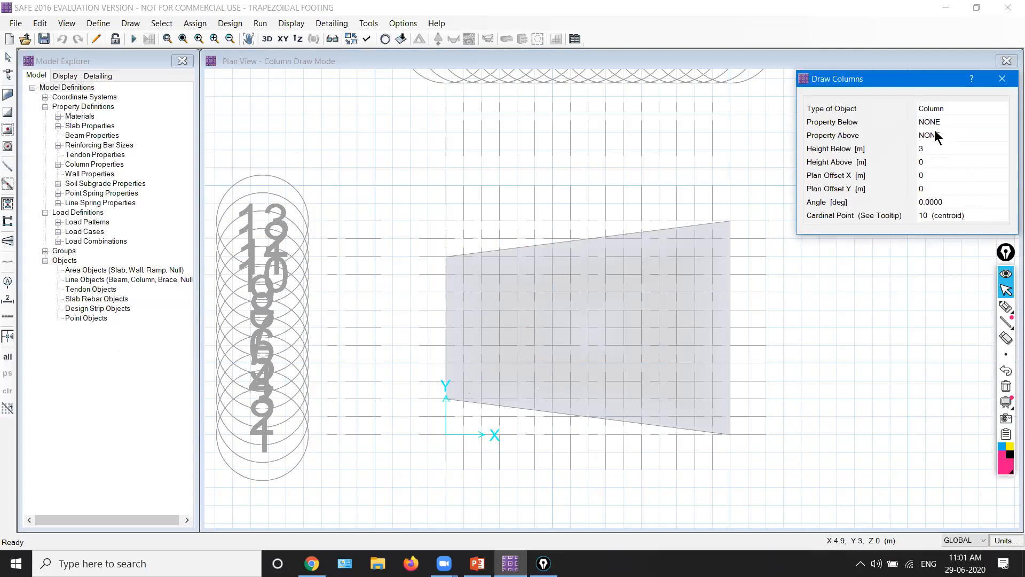
{"action": "left_click", "coordinate": [936, 136]}
{"action": "left_click", "coordinate": [936, 135]}
Set the column's height below to 0 and height above to 2 m, and place it at (1.25, 1.5) m.
{"action": "left_click", "coordinate": [927, 152]}
{"action": "type", "text": "0"}
{"action": "left_click", "coordinate": [926, 162]}
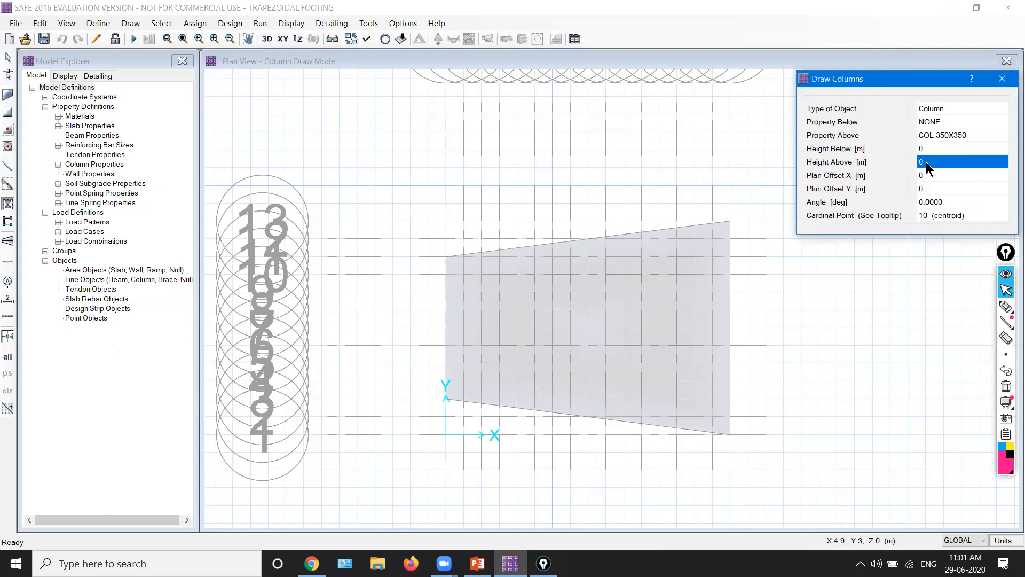
{"action": "left_click", "coordinate": [925, 162]}
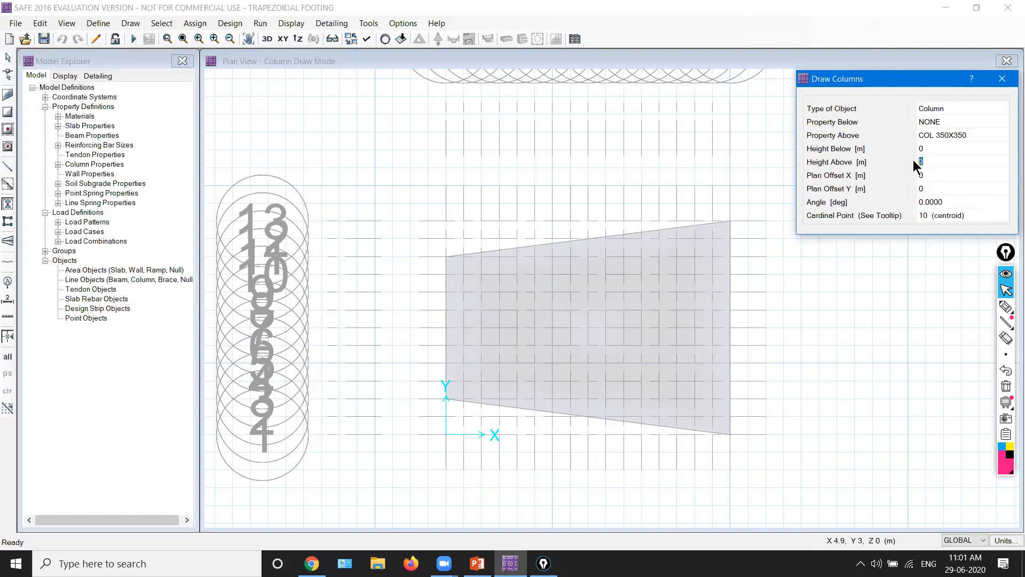
{"action": "type", "text": "2"}
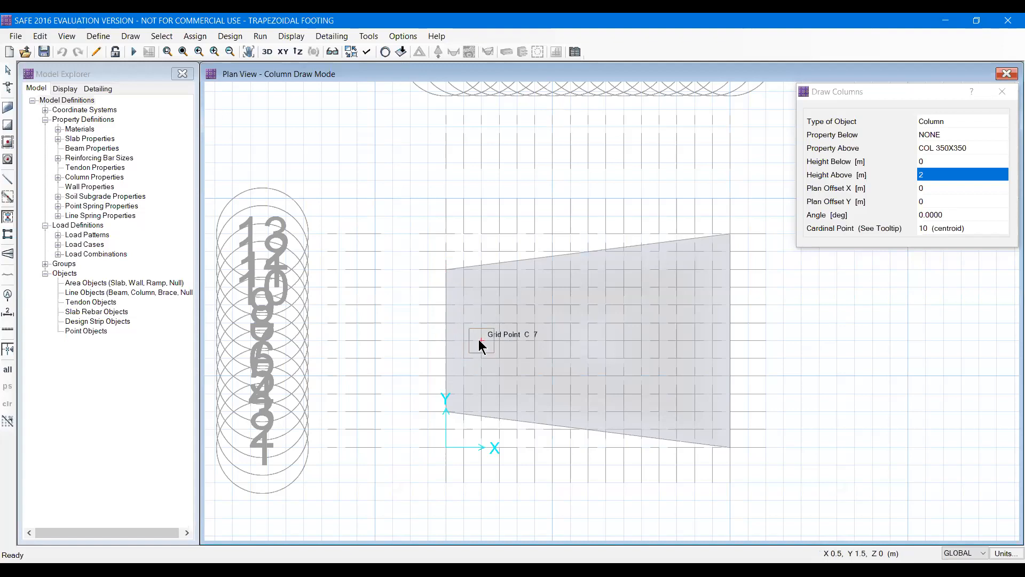
{"action": "left_click", "coordinate": [535, 338]}
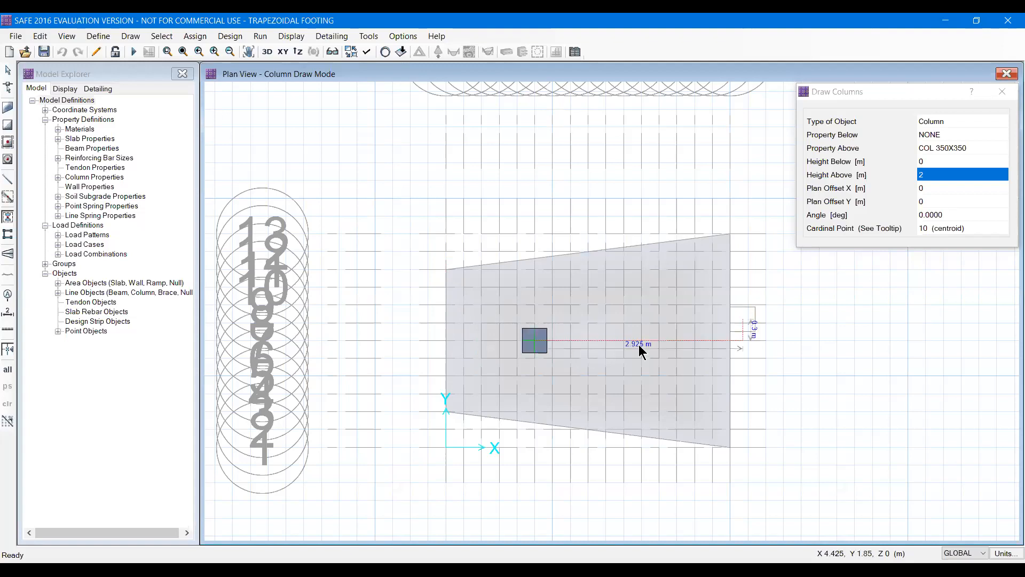
{"action": "right_click", "coordinate": [790, 312]}
{"action": "left_click", "coordinate": [817, 344]}
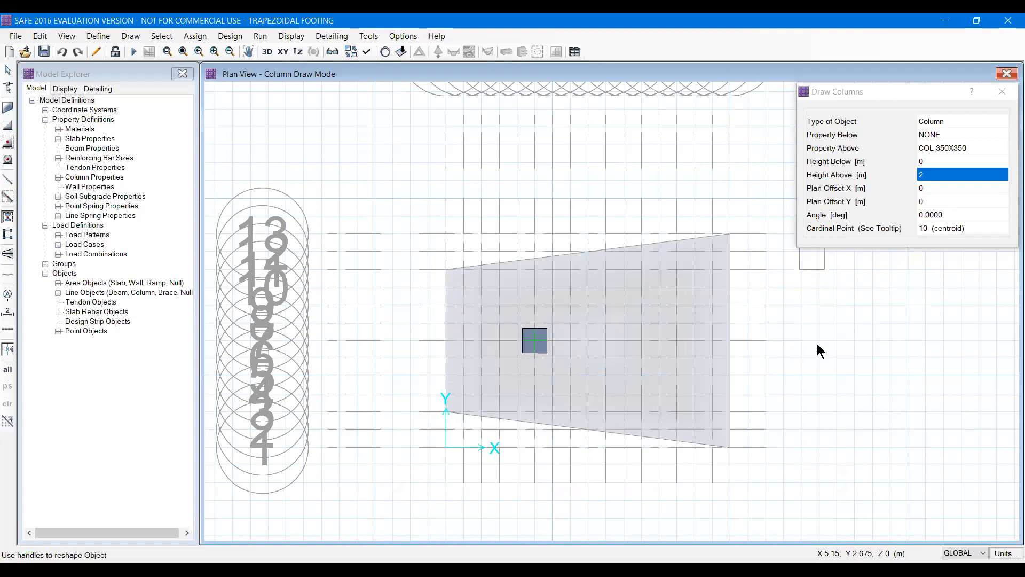
{"action": "key", "text": "Escape"}
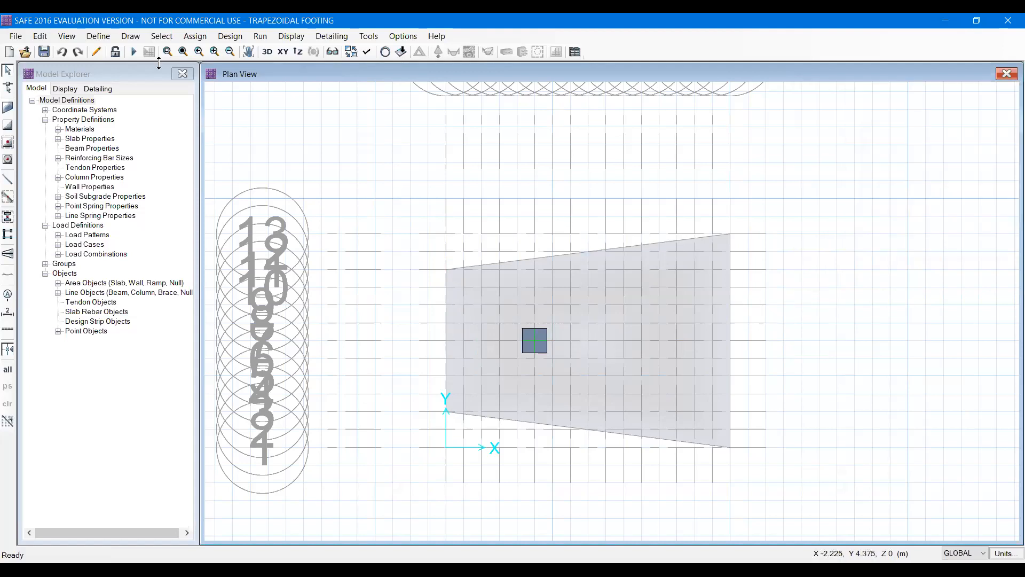
Draw a second column at (2.75, 1.5) m with COL 500X500 as Property Above, and end column drawing.
{"action": "left_click", "coordinate": [130, 37]}
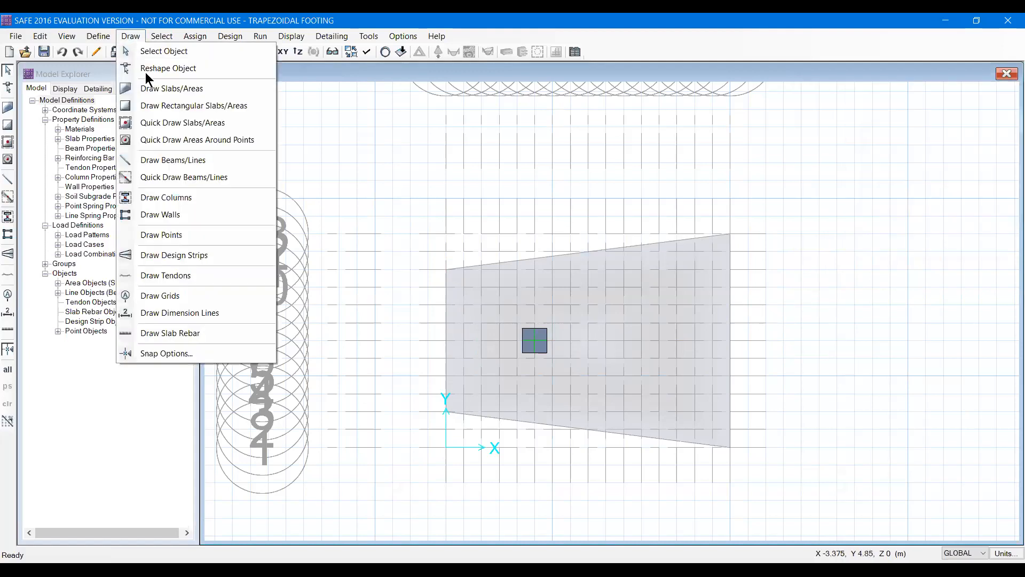
{"action": "left_click", "coordinate": [166, 198]}
{"action": "left_click", "coordinate": [962, 147]}
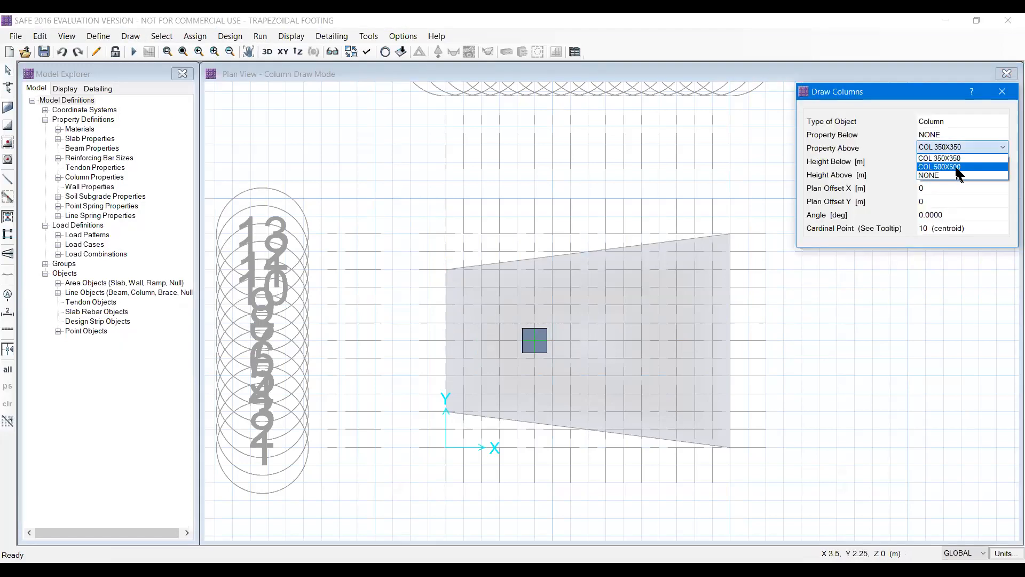
{"action": "left_click", "coordinate": [958, 167]}
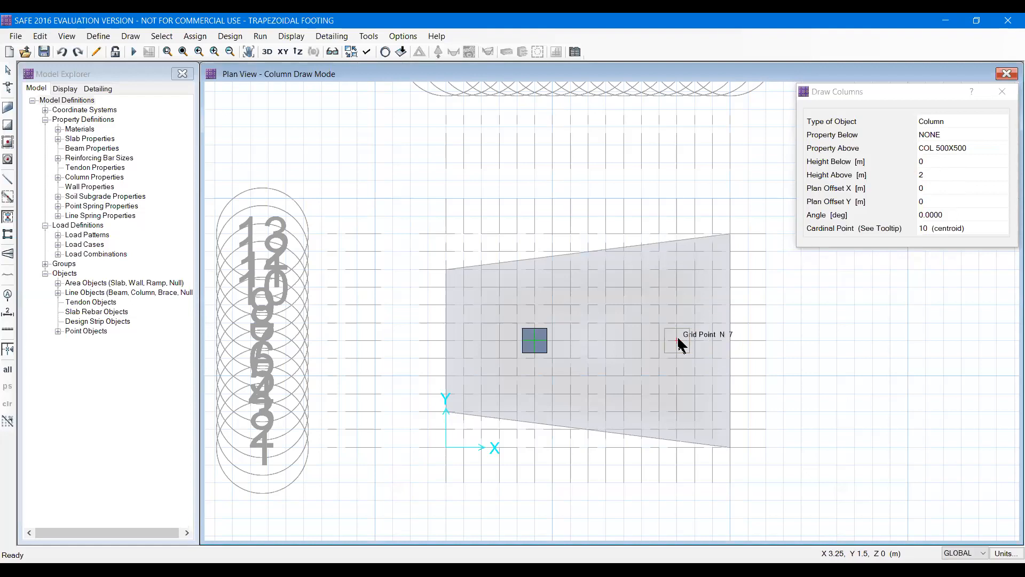
{"action": "left_click", "coordinate": [642, 341]}
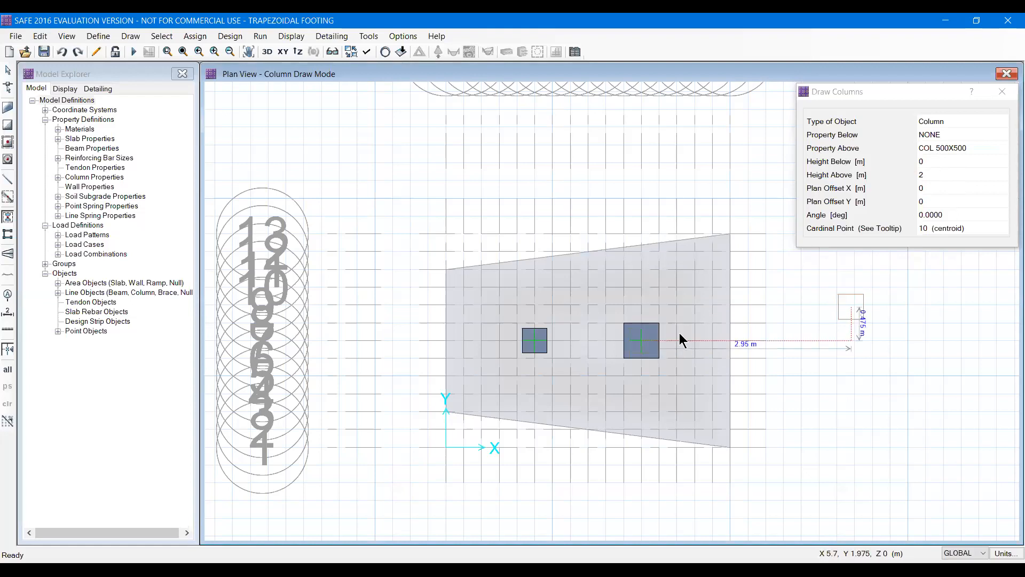
{"action": "right_click", "coordinate": [852, 314]}
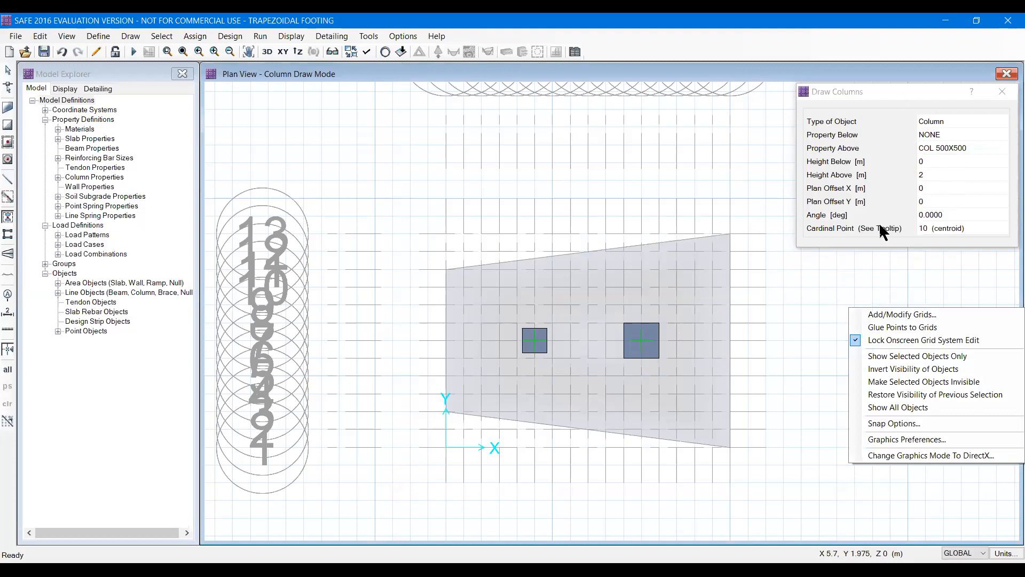
{"action": "left_click", "coordinate": [875, 243]}
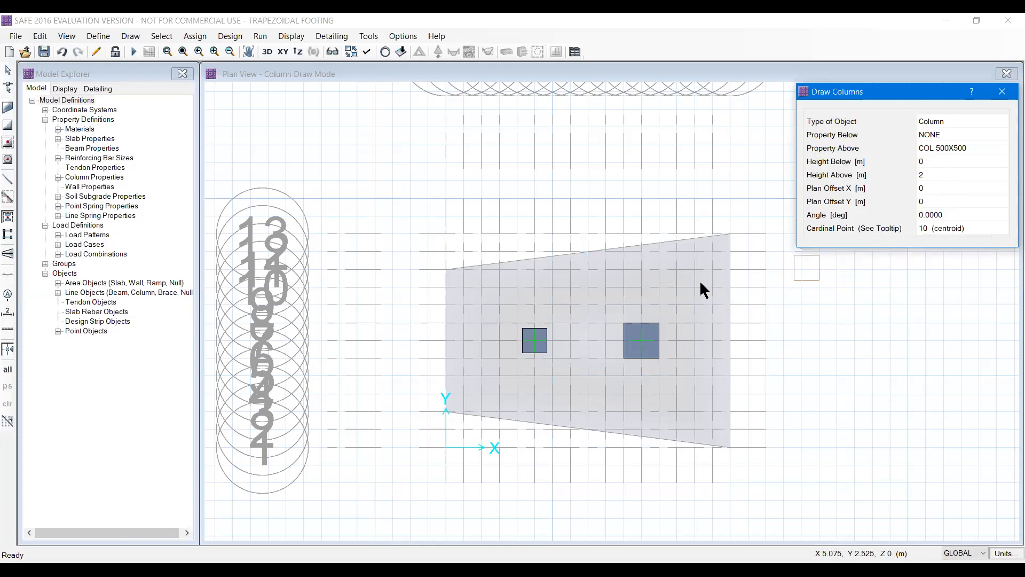
{"action": "left_click", "coordinate": [1002, 92]}
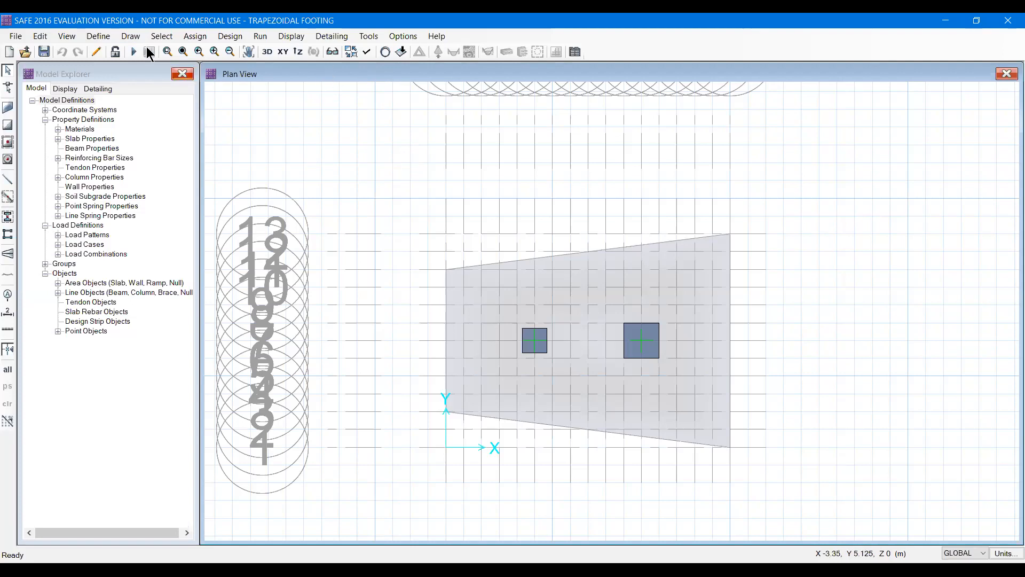
Start drawing a layer A column design strip with left and right start widths of 0.5 m.
{"action": "left_click", "coordinate": [132, 36]}
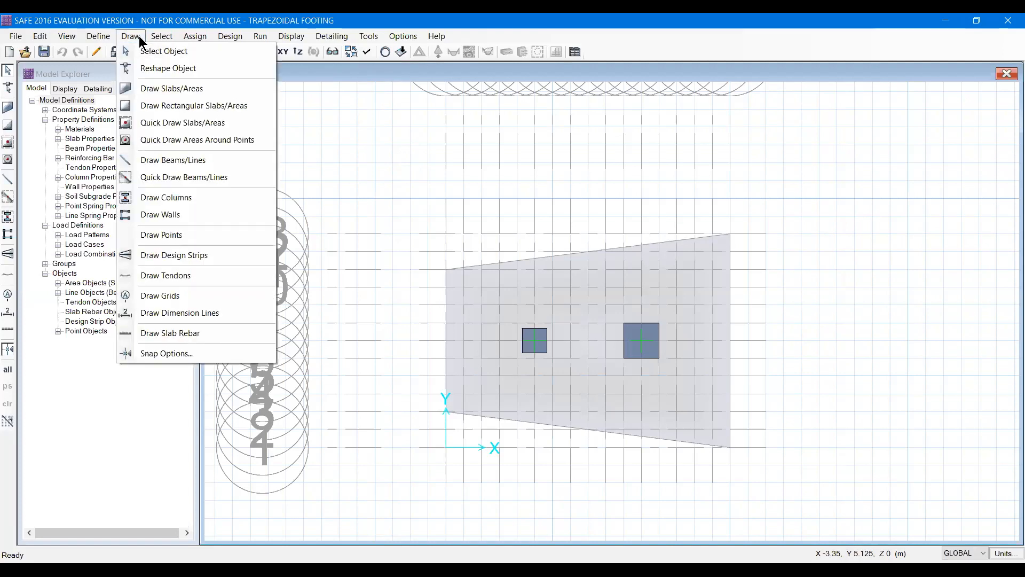
{"action": "left_click", "coordinate": [152, 260]}
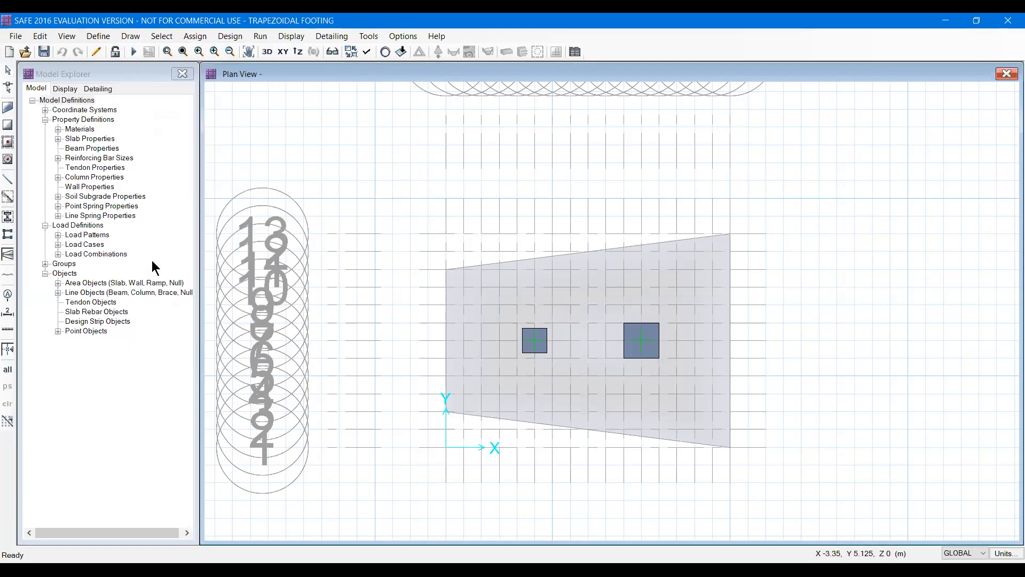
{"action": "left_click", "coordinate": [942, 136]}
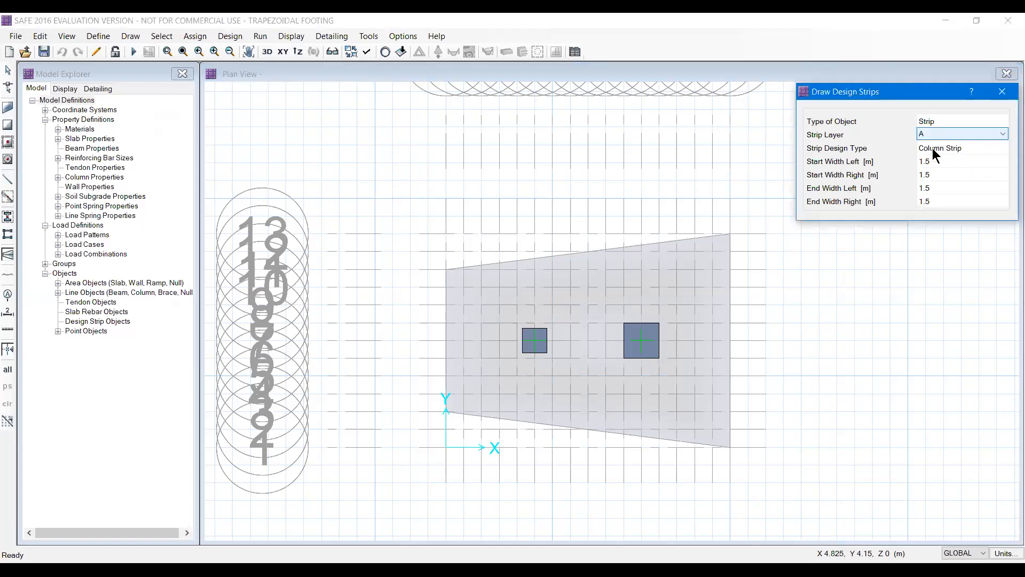
{"action": "left_click", "coordinate": [925, 163]}
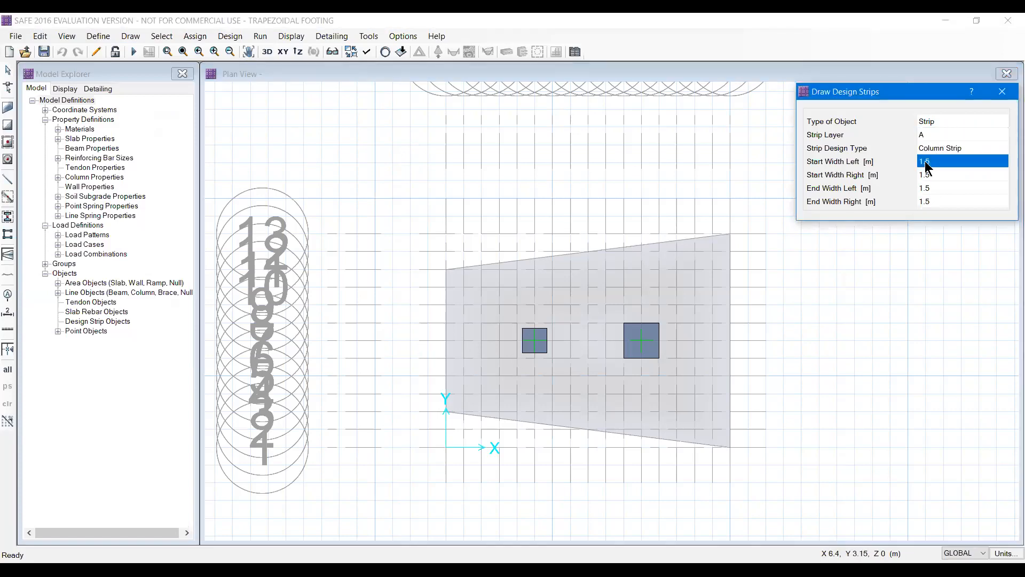
{"action": "key", "text": "BackSpace"}
{"action": "type", "text": "0.5"}
{"action": "key", "text": "Tab"}
{"action": "type", "text": "0.5"}
Set both end widths to 0.5 m and draw the layer A strip along Y 1.5 m from X 0 through both columns.
{"action": "key", "text": "Tab"}
{"action": "type", "text": "0.5"}
{"action": "key", "text": "Tab"}
{"action": "type", "text": "0"}
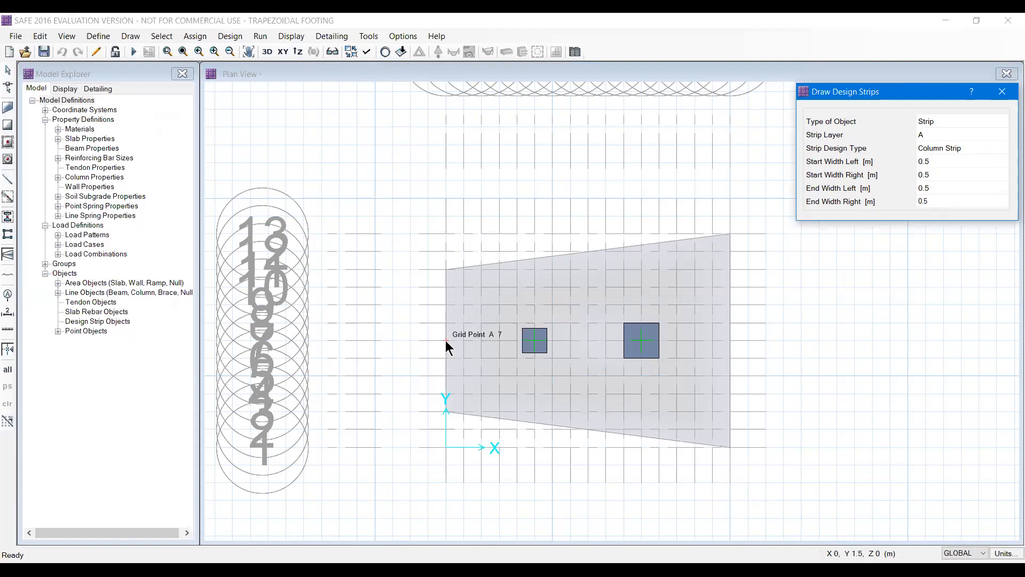
{"action": "left_click", "coordinate": [573, 333]}
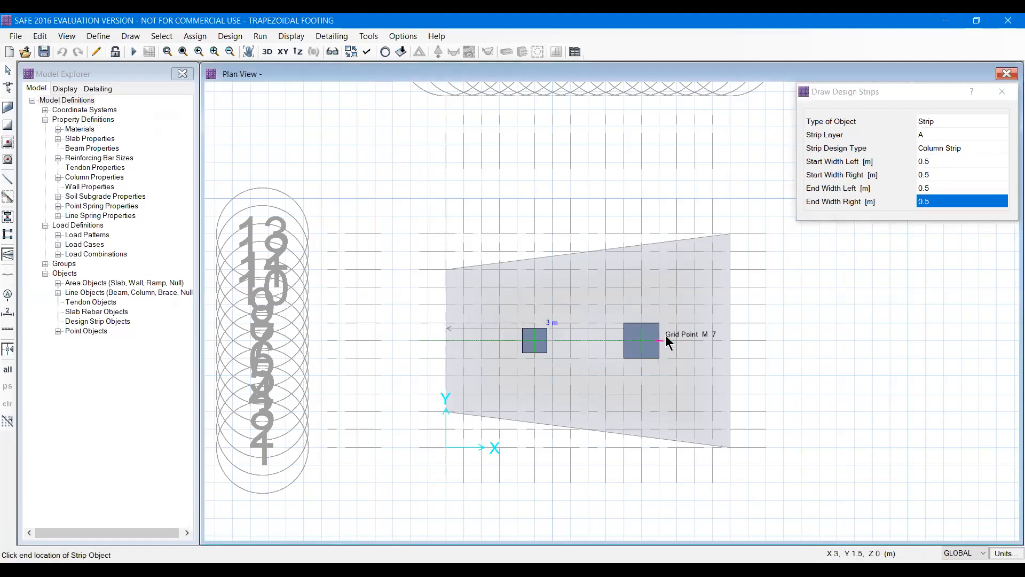
{"action": "left_click", "coordinate": [701, 340]}
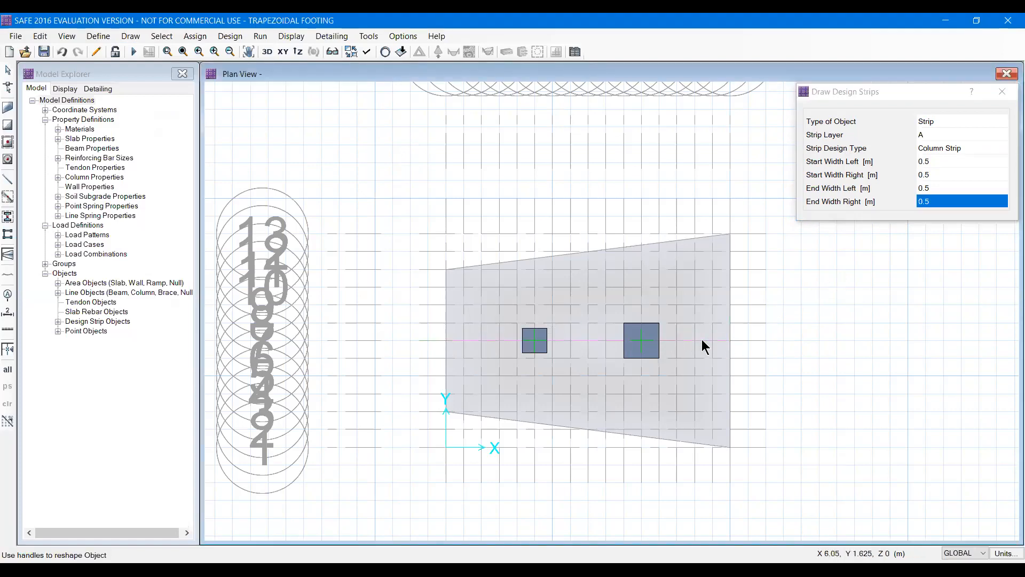
Draw a layer B column strip in the Y direction through the 350X350 column, from about Y 2.75 to Y 0.25 m.
{"action": "left_click", "coordinate": [965, 133]}
{"action": "left_click", "coordinate": [946, 162]}
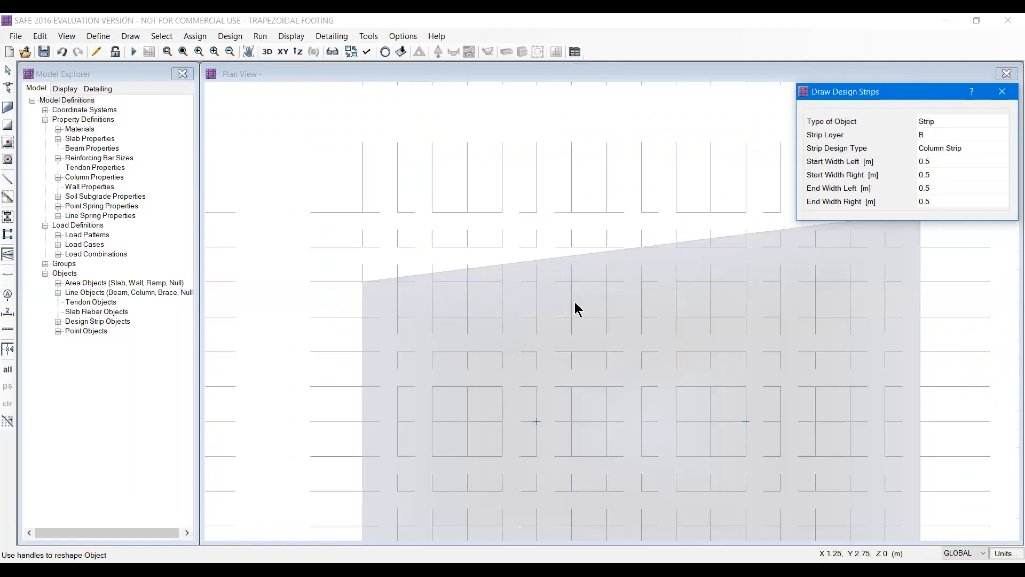
{"action": "scroll", "coordinate": [533, 259], "scroll_direction": "up", "scroll_amount": 2}
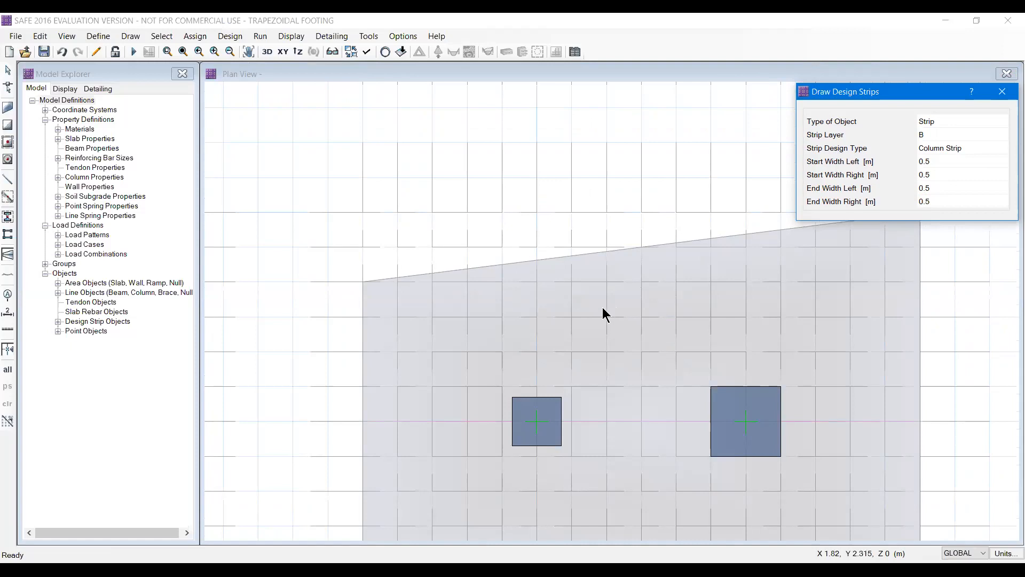
{"action": "middle_click_drag", "start_coordinate": [603, 306], "coordinate": [501, 235]}
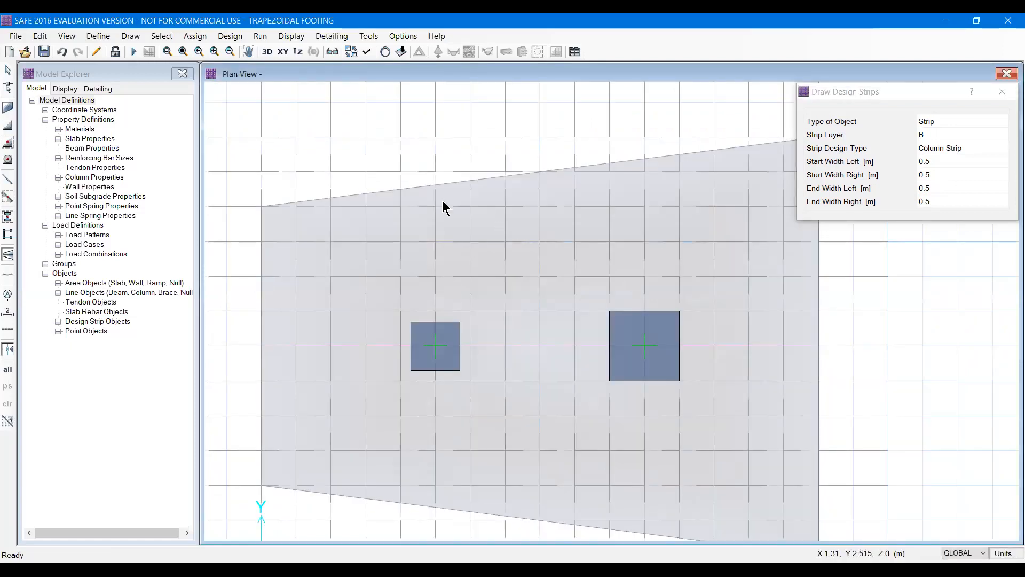
{"action": "left_click", "coordinate": [435, 171]}
{"action": "left_click", "coordinate": [435, 521]}
{"action": "right_click", "coordinate": [695, 507]}
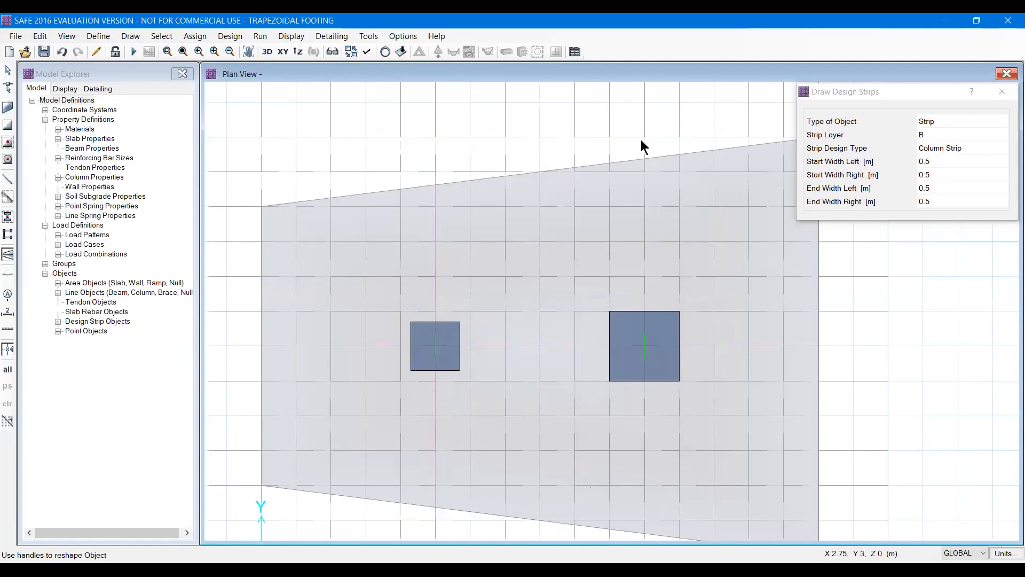
Draw a second layer B column strip through the 500X500 column, from (2.75, 3) m to the slab's lower edge, and end strip drawing.
{"action": "left_click", "coordinate": [643, 137]}
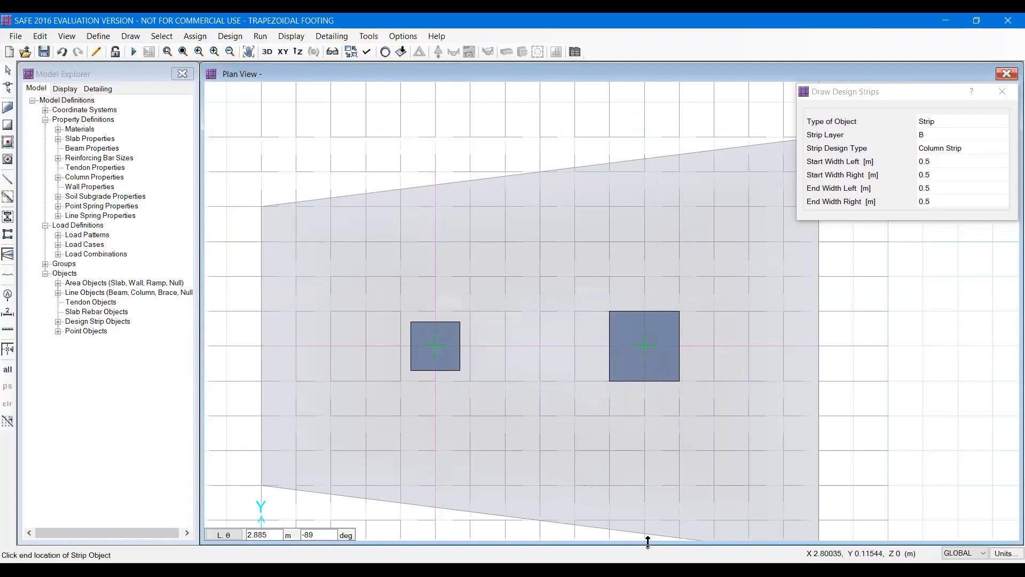
{"action": "middle_click_drag", "start_coordinate": [645, 514], "coordinate": [640, 434]}
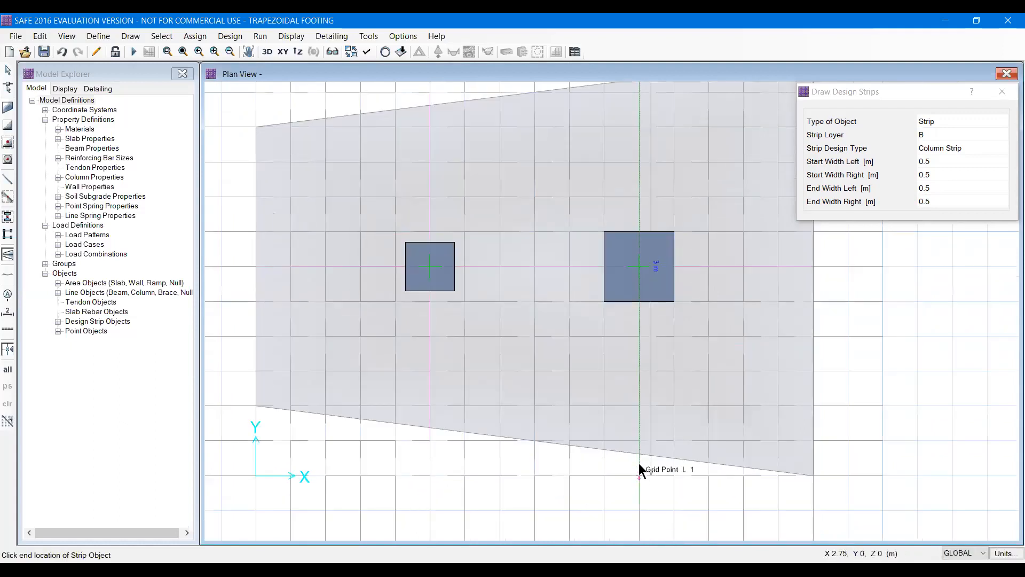
{"action": "left_click", "coordinate": [640, 457]}
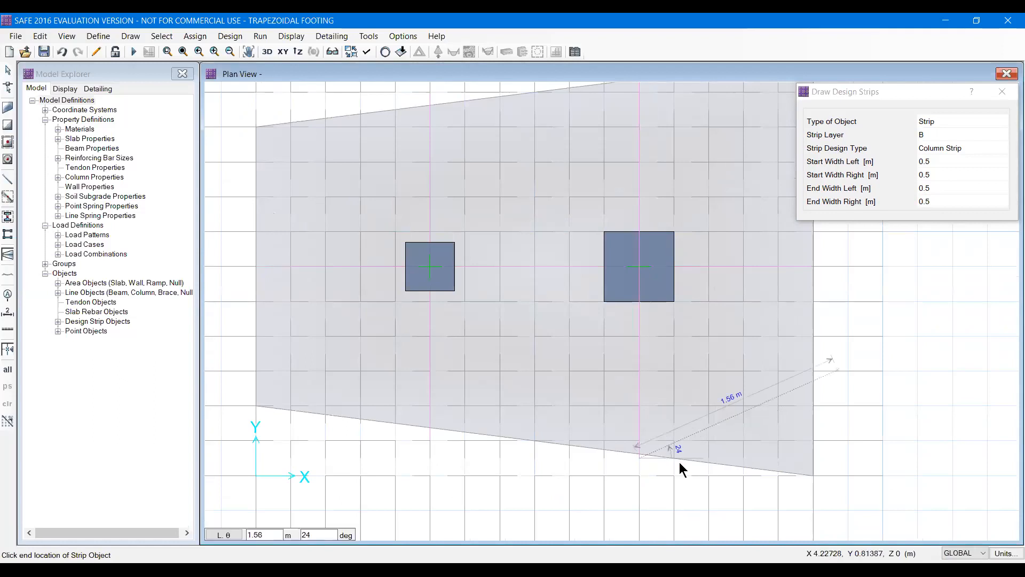
{"action": "right_click", "coordinate": [827, 353]}
{"action": "scroll", "coordinate": [827, 353], "scroll_direction": "down", "scroll_amount": 3}
{"action": "middle_click_drag", "start_coordinate": [763, 415], "coordinate": [679, 462]}
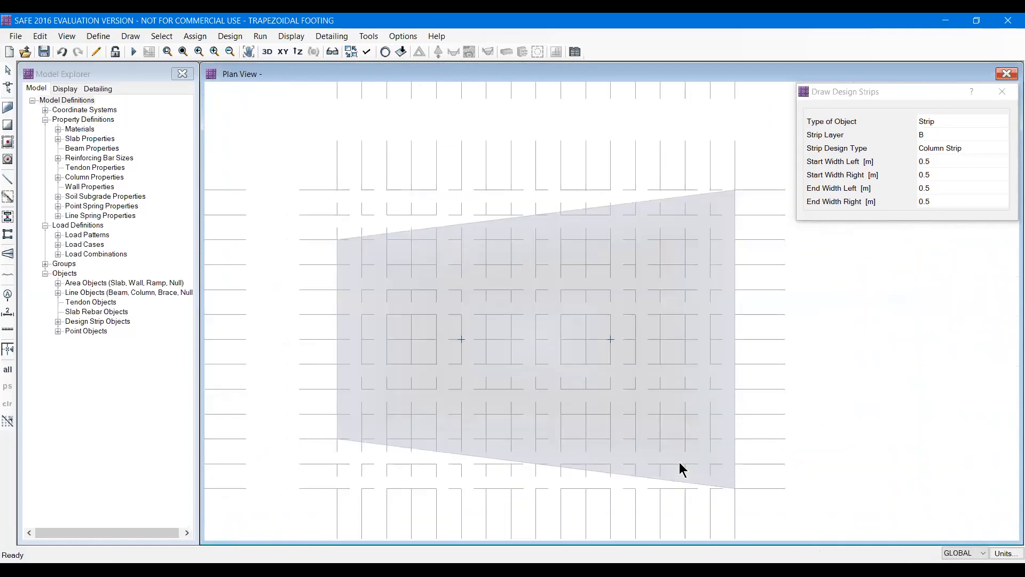
{"action": "left_click", "coordinate": [1002, 91]}
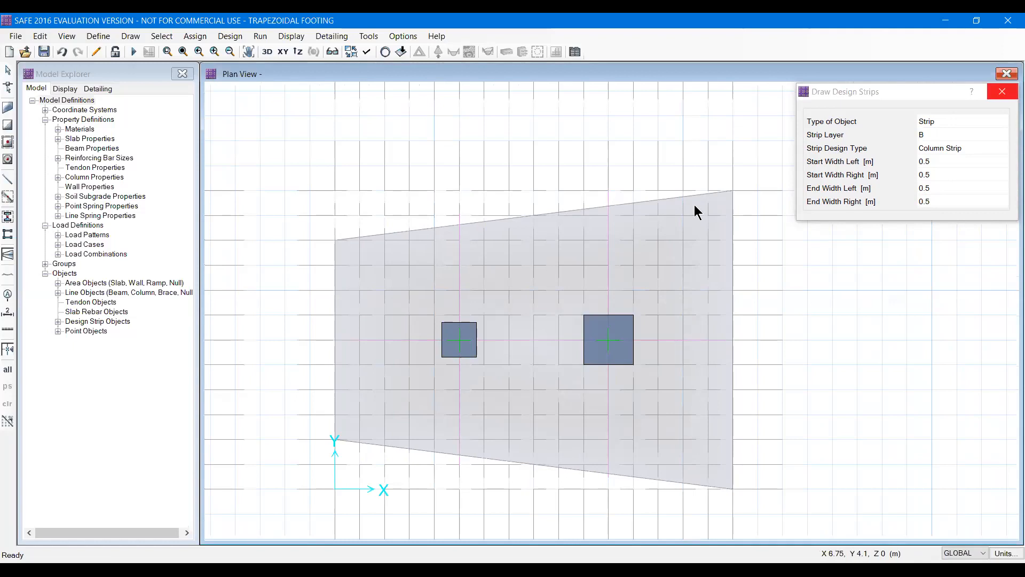
Show the design strips' labels, widths and stations to check them, and hide these display items again.
{"action": "left_click", "coordinate": [366, 51]}
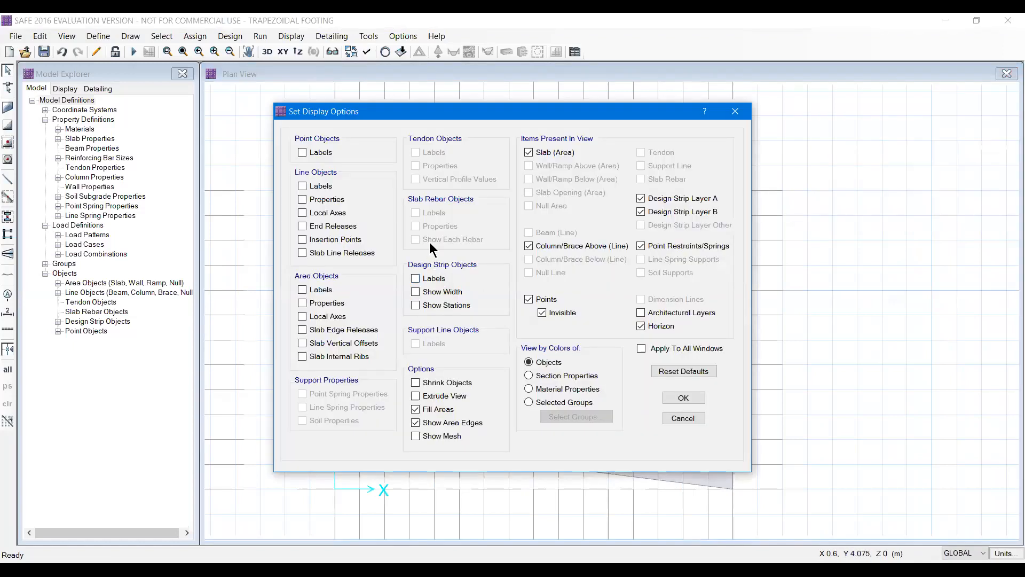
{"action": "left_click", "coordinate": [674, 404]}
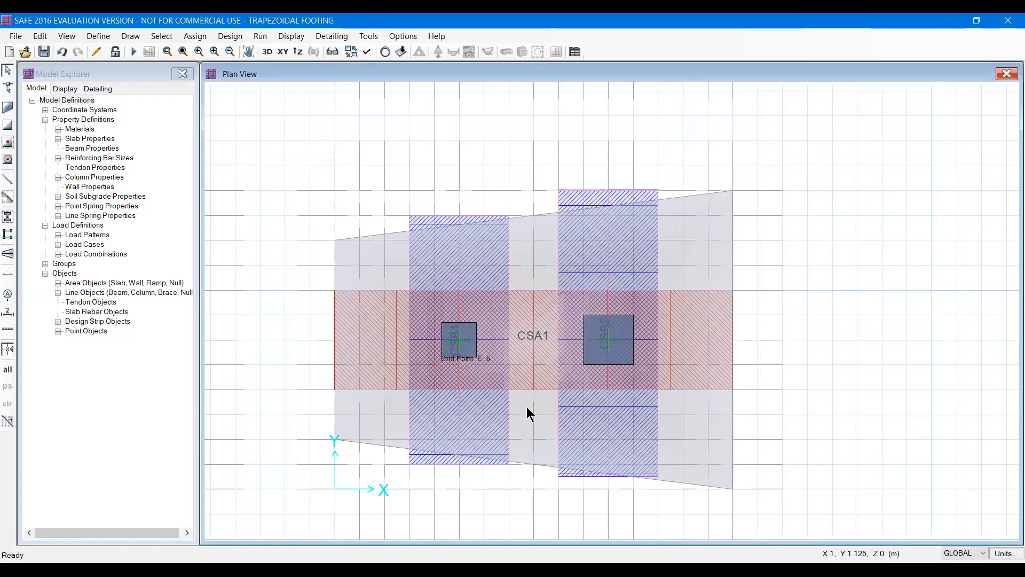
{"action": "left_click", "coordinate": [367, 53]}
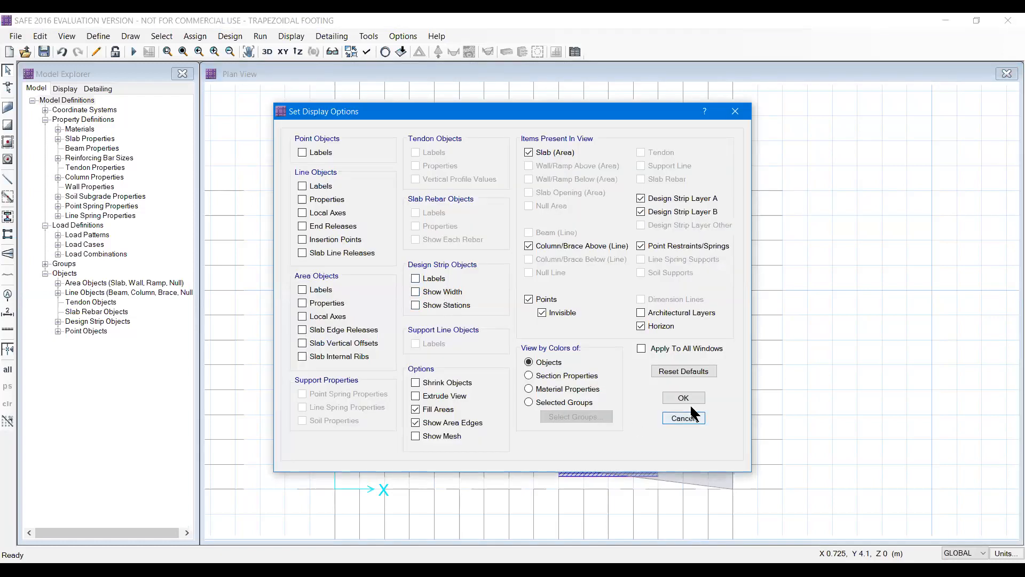
{"action": "left_click", "coordinate": [689, 399]}
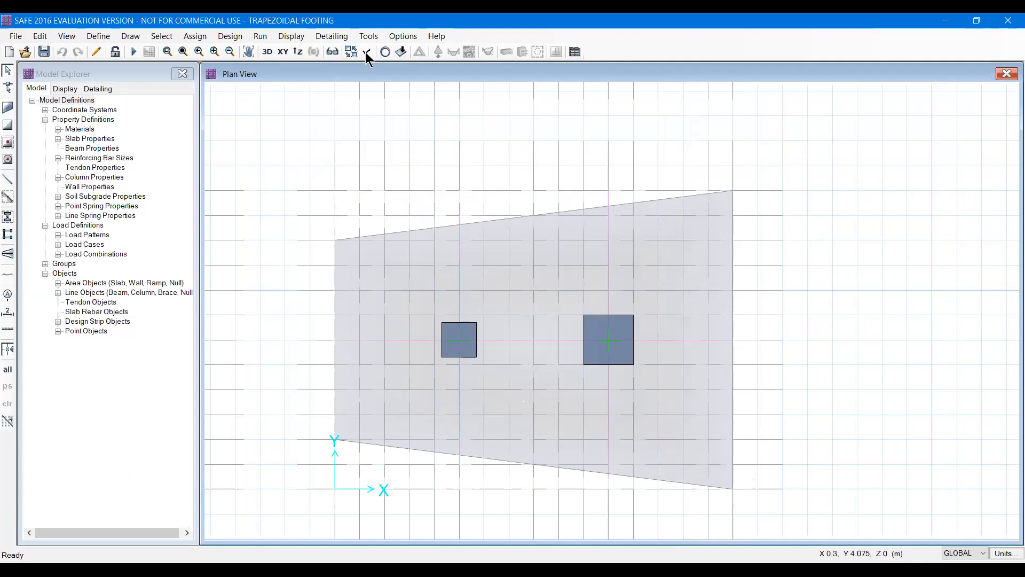
Switch to a 3-D view with Extrude View on and rotate the model to inspect the footing slab and both columns.
{"action": "left_click", "coordinate": [267, 52]}
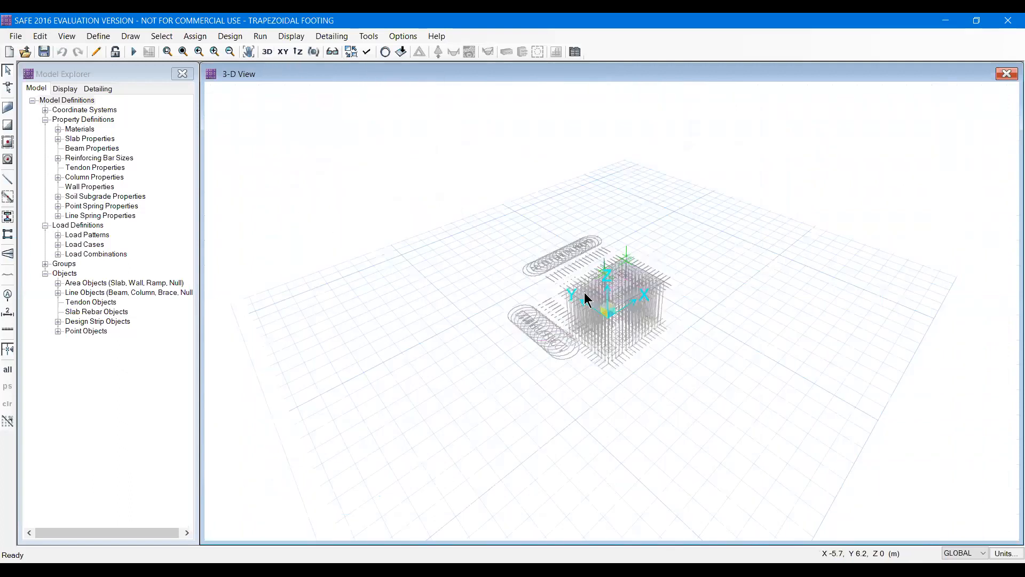
{"action": "scroll", "coordinate": [598, 293], "scroll_direction": "up", "scroll_amount": 2}
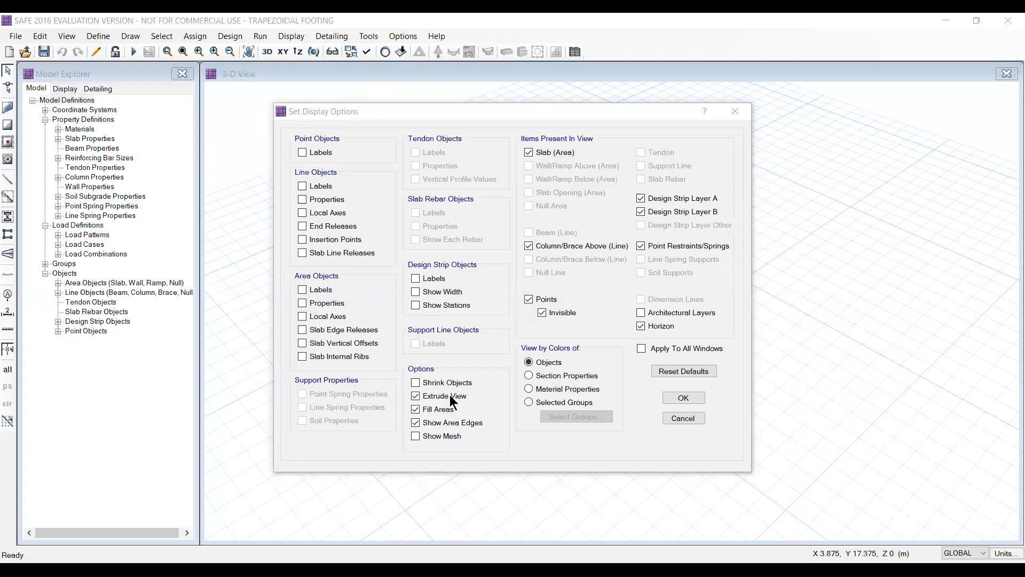
{"action": "left_click", "coordinate": [672, 398]}
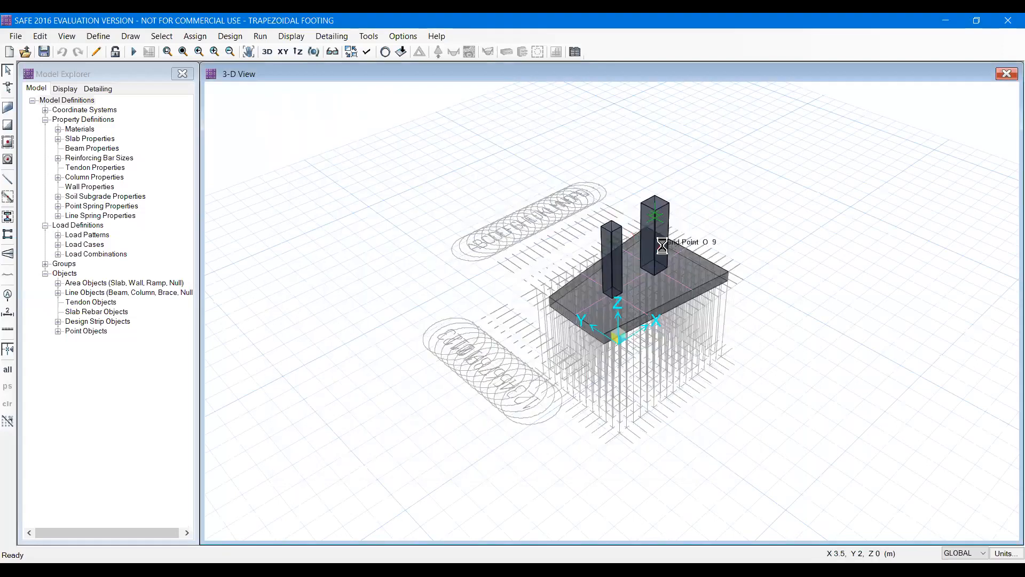
{"action": "scroll", "coordinate": [662, 245], "scroll_direction": "up", "scroll_amount": 2}
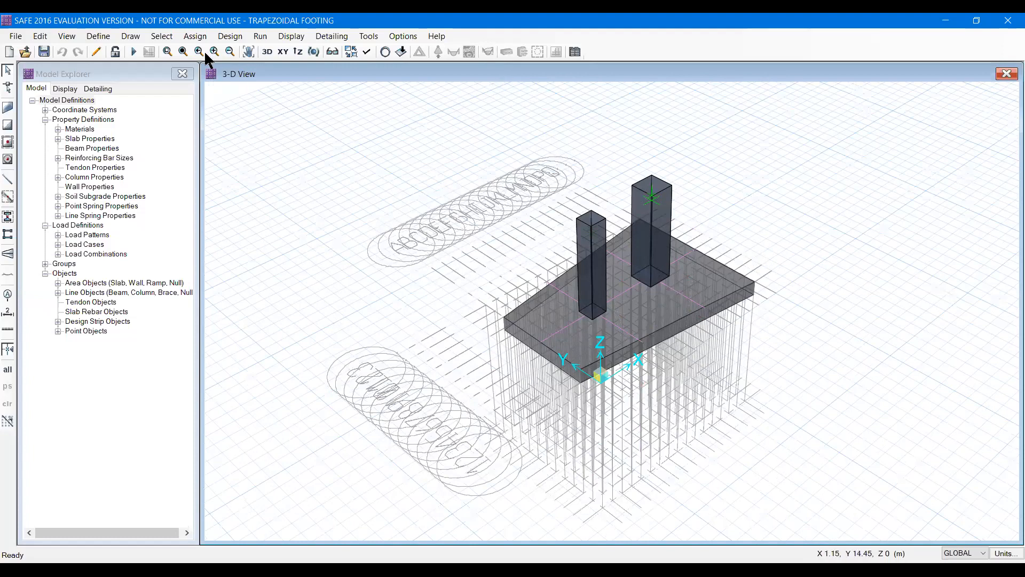
{"action": "left_click", "coordinate": [315, 50]}
{"action": "left_click_drag", "start_coordinate": [704, 347], "coordinate": [701, 331]}
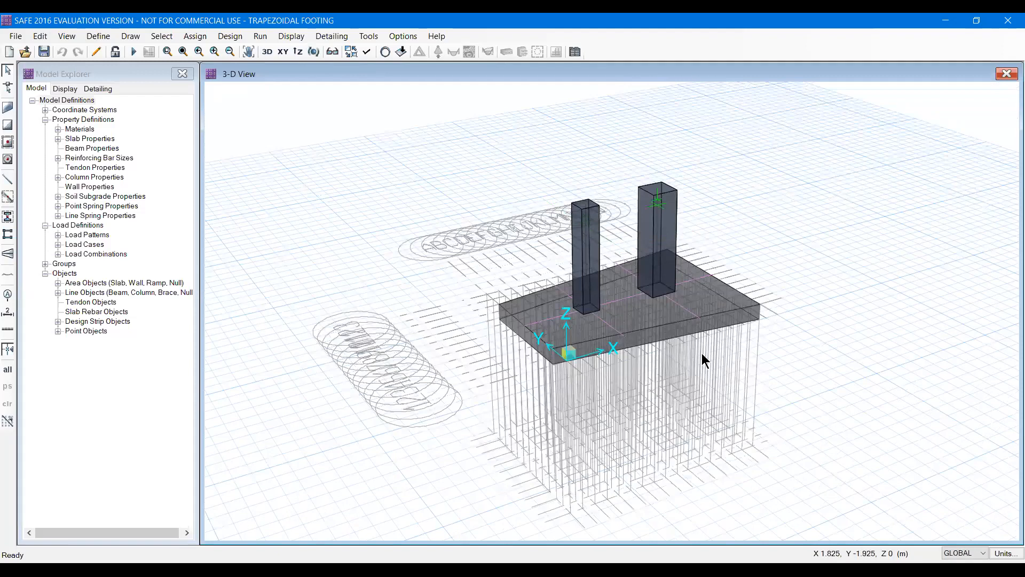
Turn off Extrude View and return to the plan view of the footing.
{"action": "left_click", "coordinate": [367, 53]}
{"action": "left_click", "coordinate": [683, 398]}
{"action": "left_click", "coordinate": [284, 52]}
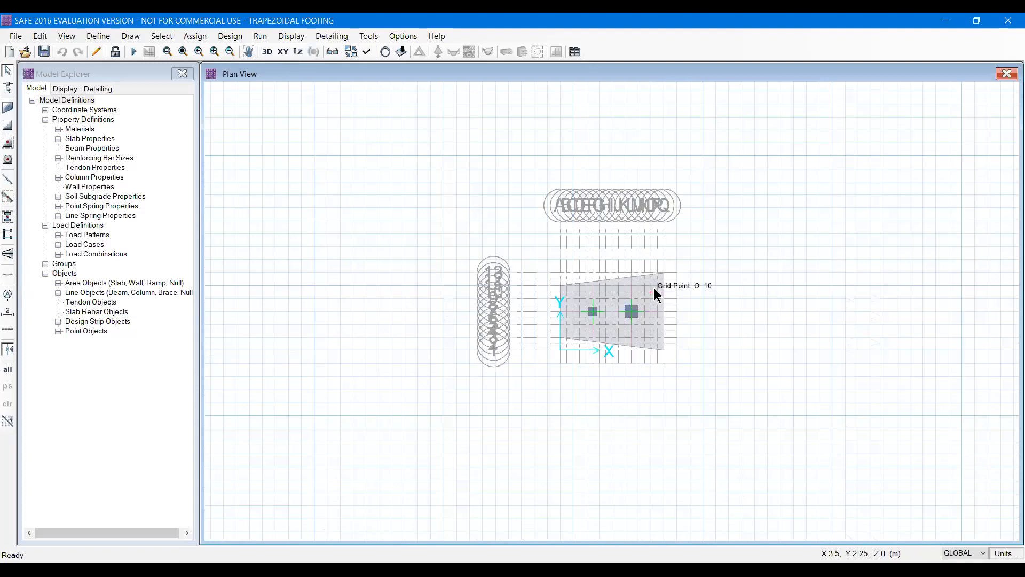
{"action": "scroll", "coordinate": [653, 288], "scroll_direction": "up", "scroll_amount": 3}
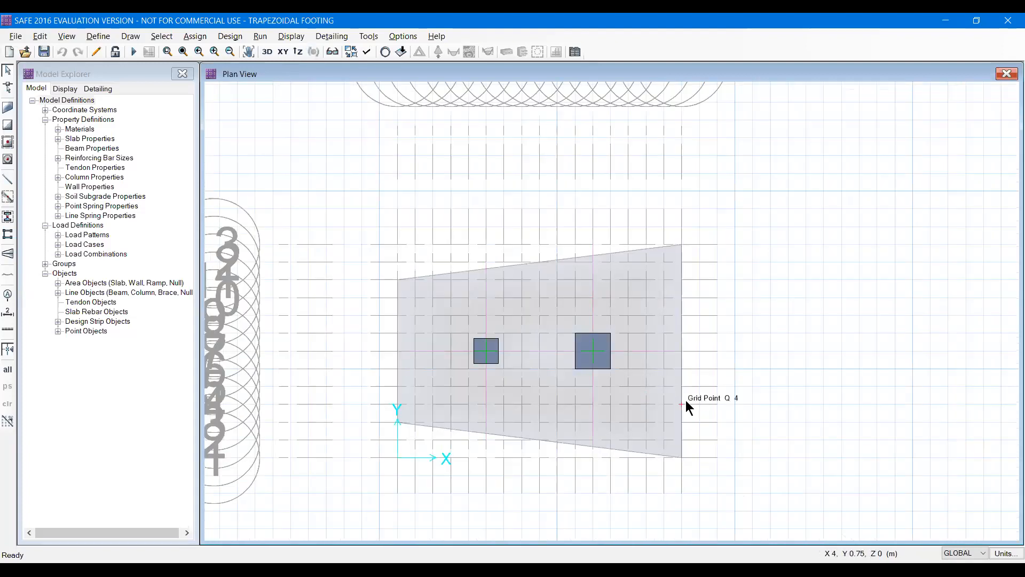